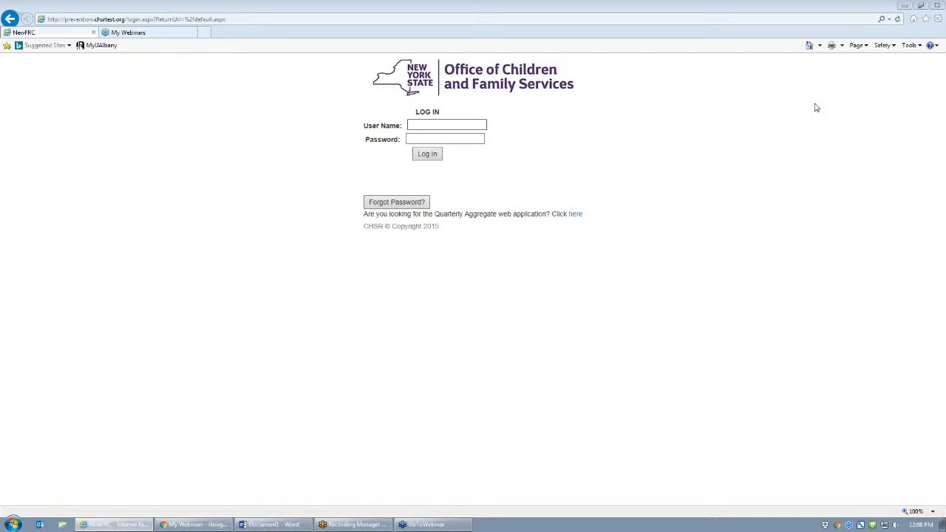
- Check the site address note, then sign in with the user name and password
click(270, 524)
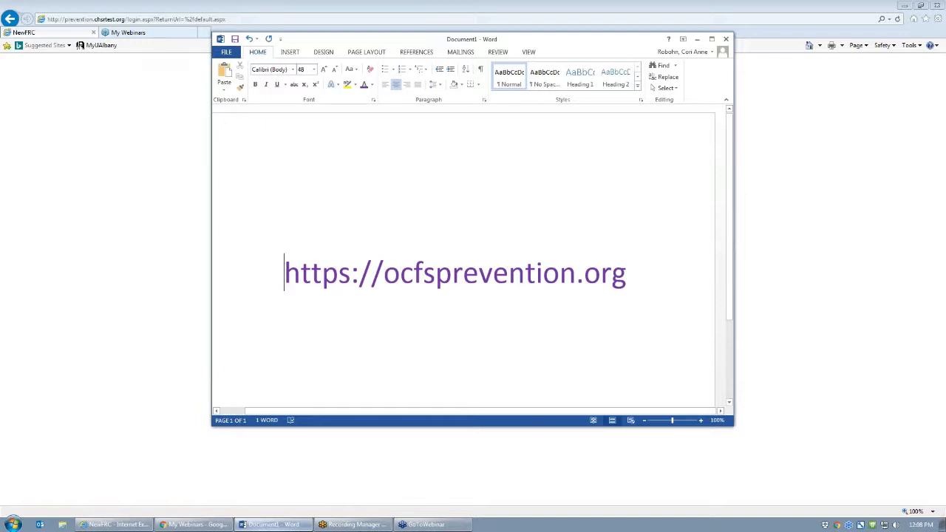
click(177, 155)
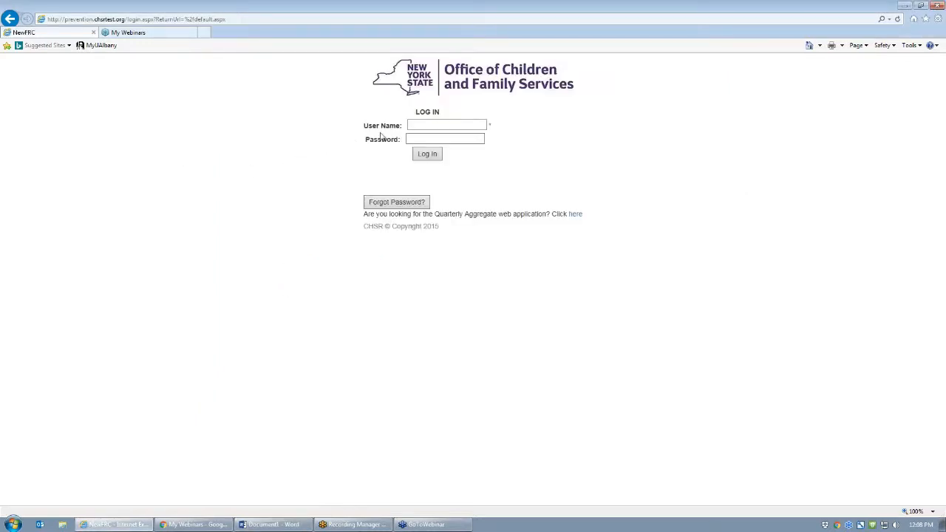
click(420, 125)
key(Tab)
text(********)
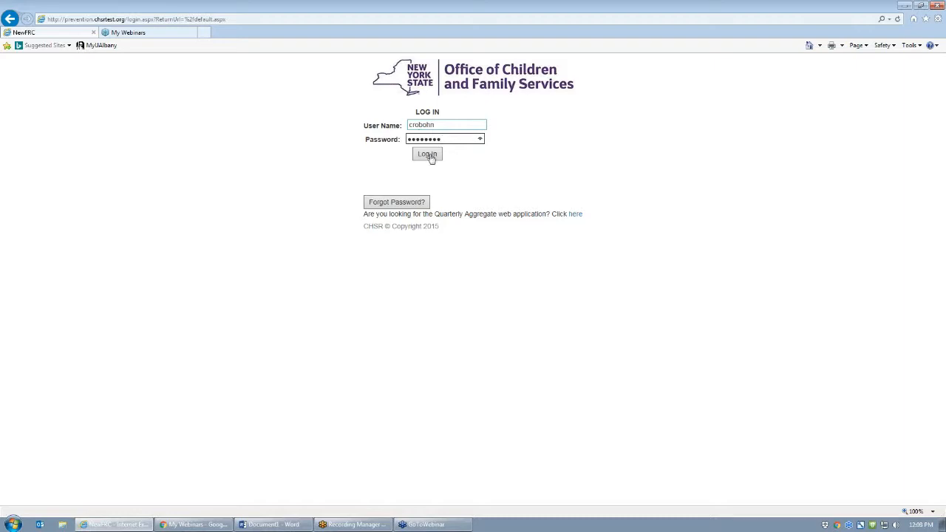
click(431, 157)
click(430, 157)
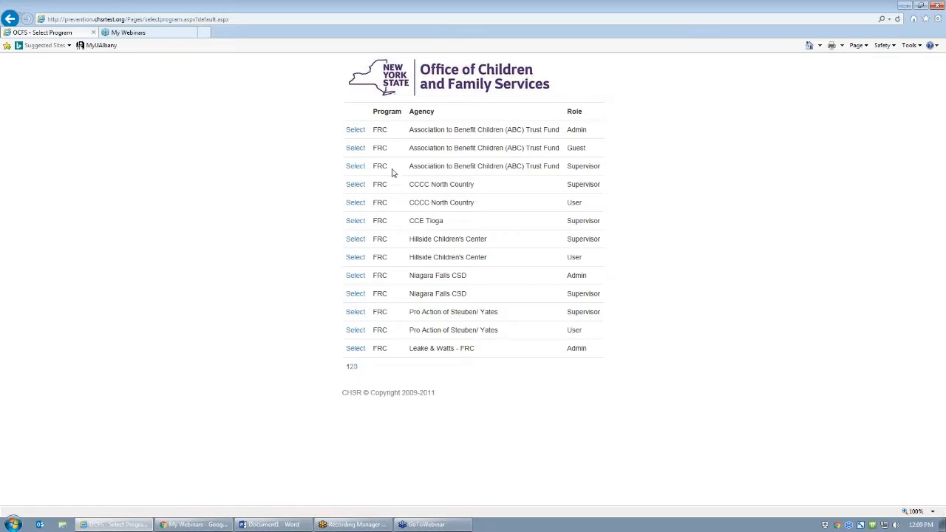
- Select Hillside Children's Center as Supervisor and start a New Registration
click(354, 241)
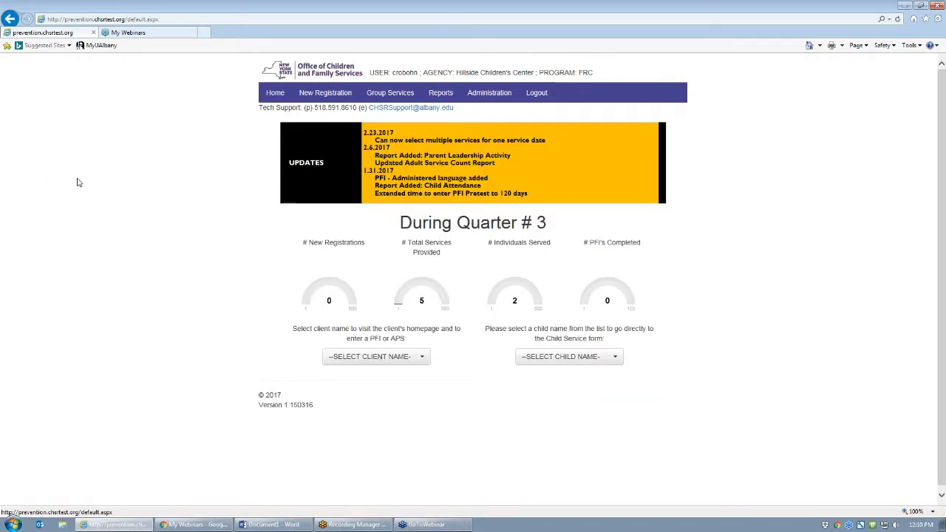
click(325, 93)
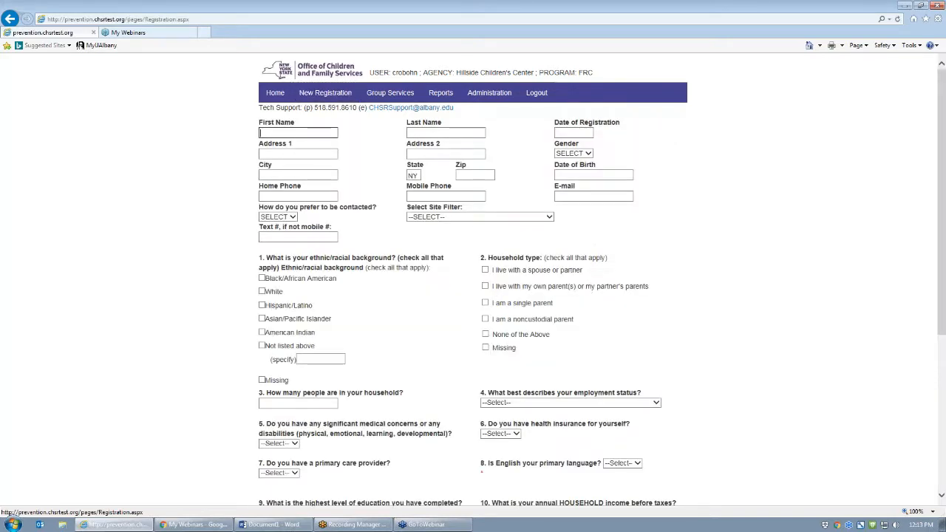
- Enter the client's first and last name, registration date 09/21/2015, and street address
click(295, 132)
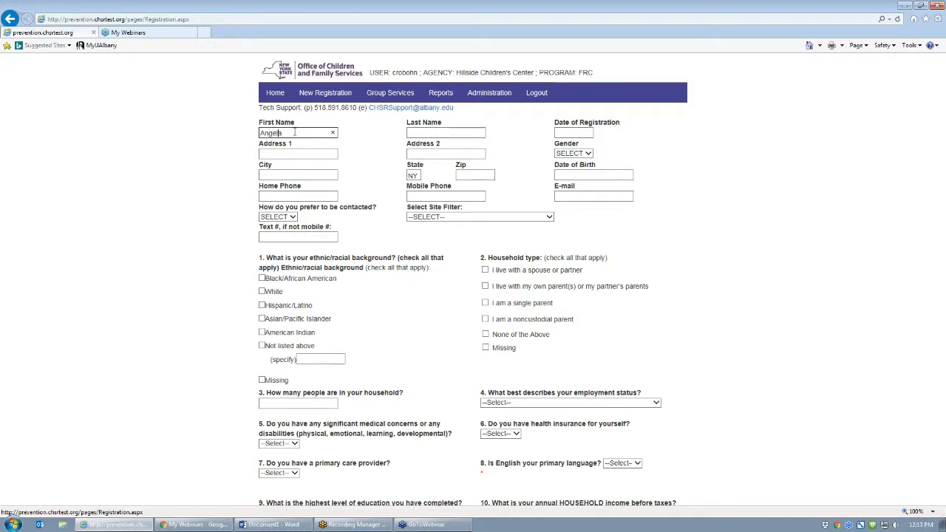
key(Tab)
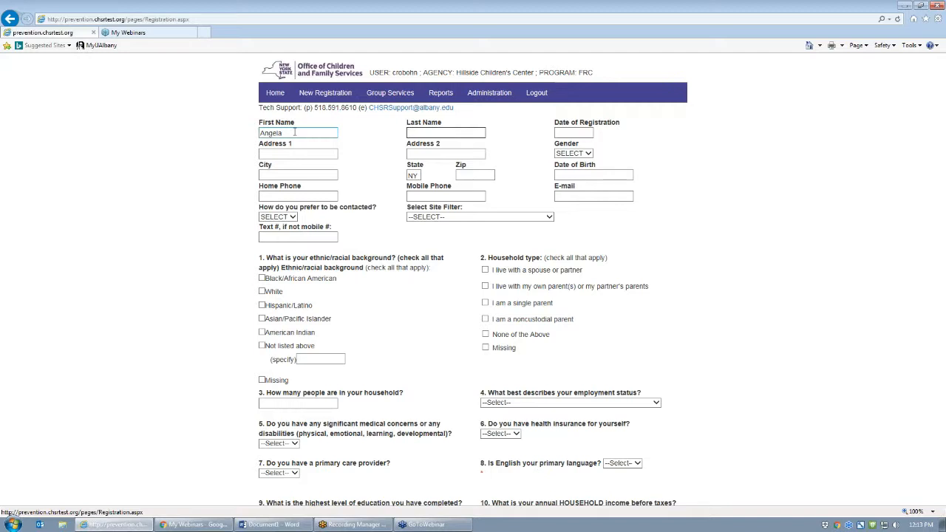
key(Tab)
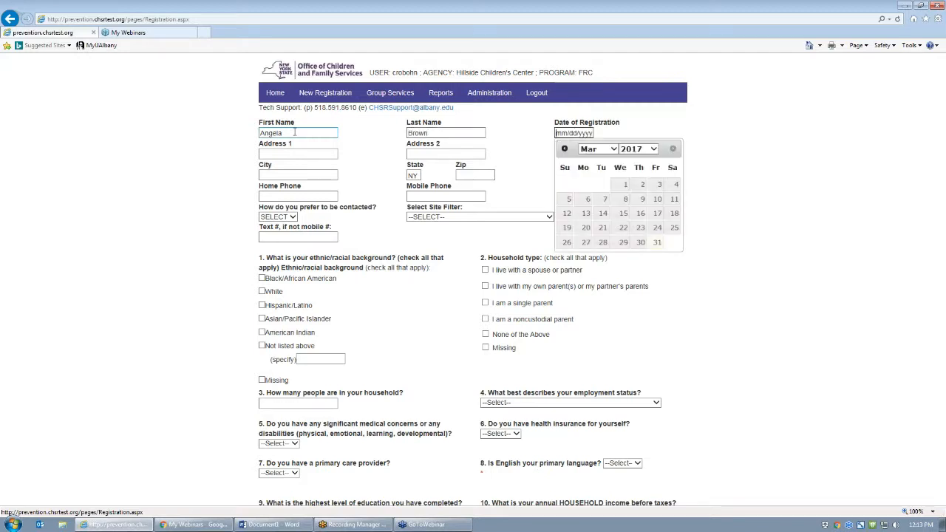
text(09/21/2015)
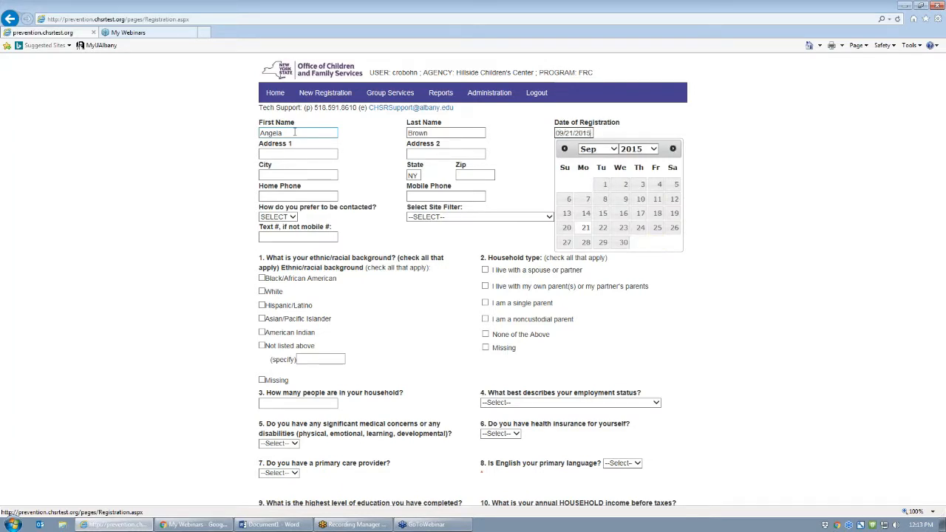
key(Tab)
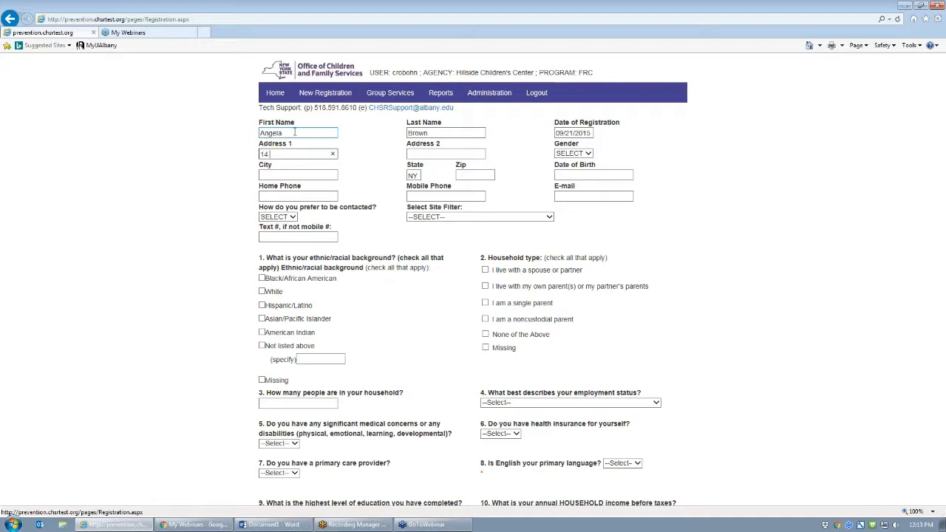
key(Tab)
text(Apt)
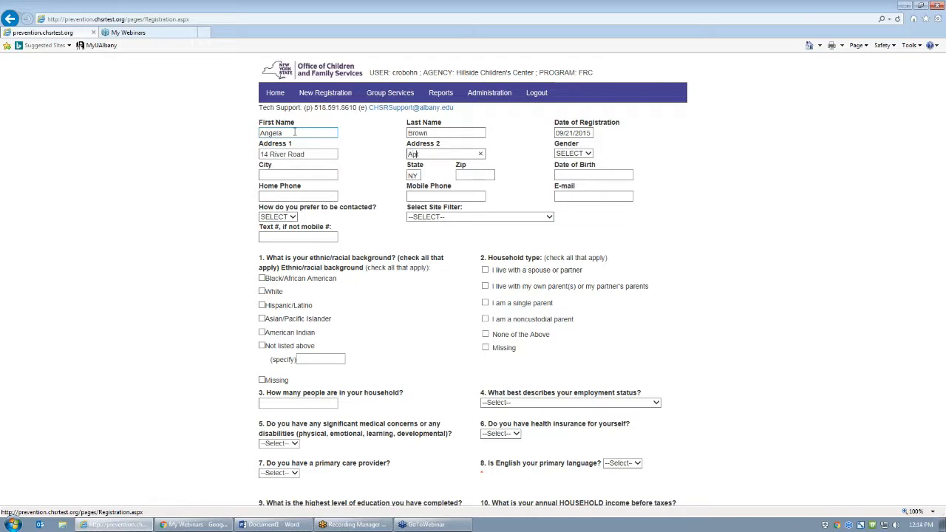
key(Tab)
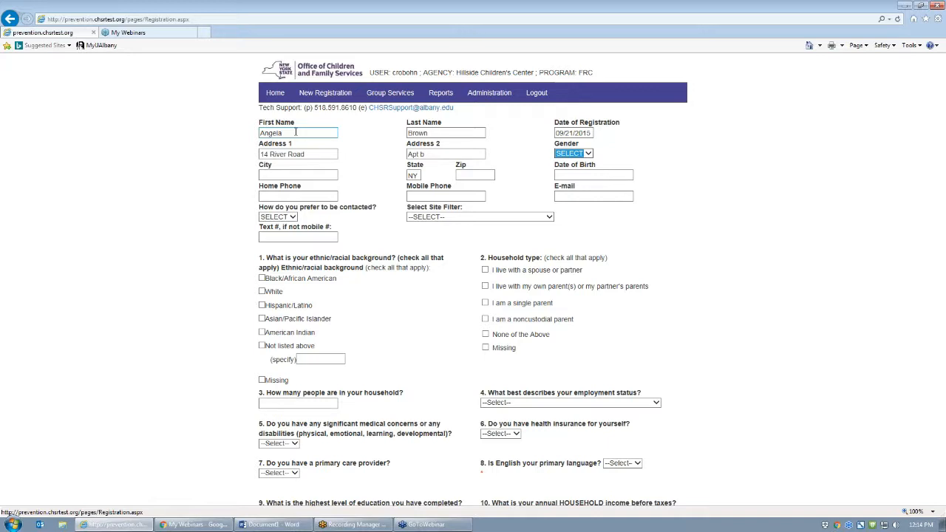
- Set gender F, city, zip 11111, birth date, phone numbers, Phone contact preference and site filter
key(Tab)
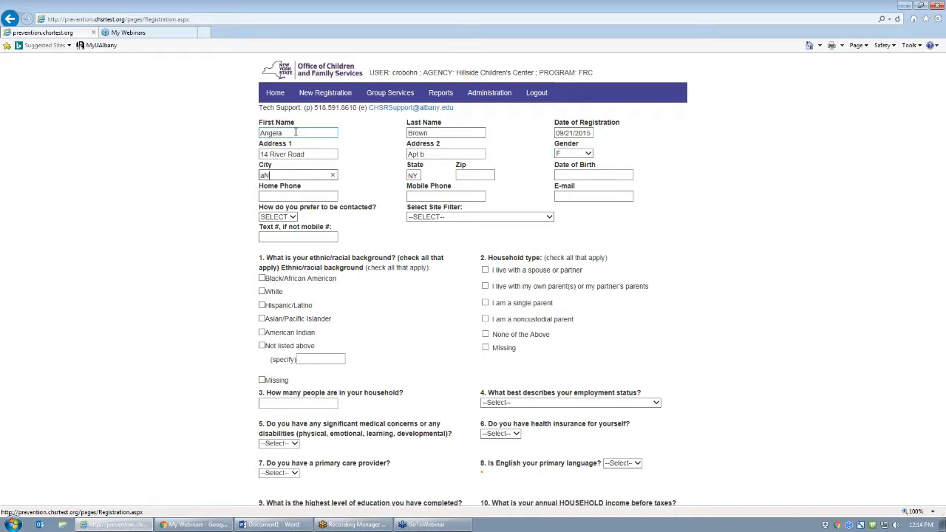
key(Tab)
key(Tab)
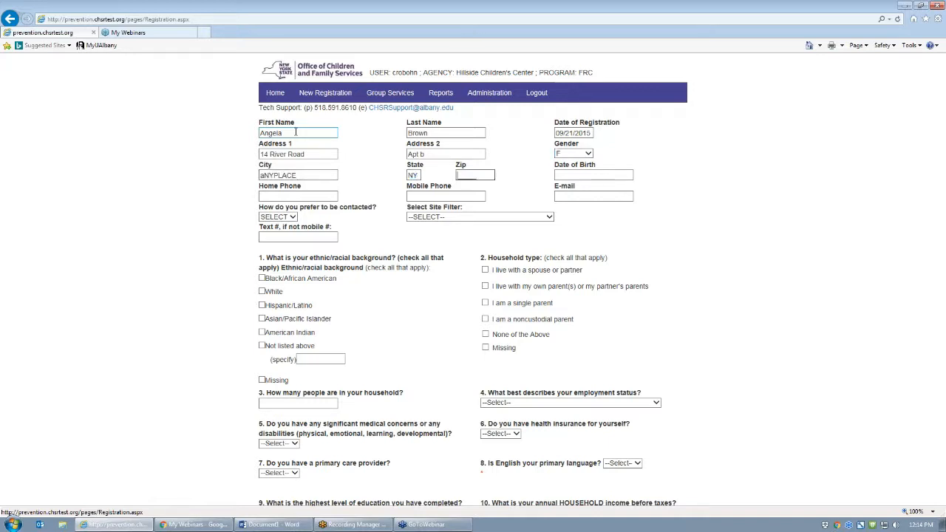
key(Tab)
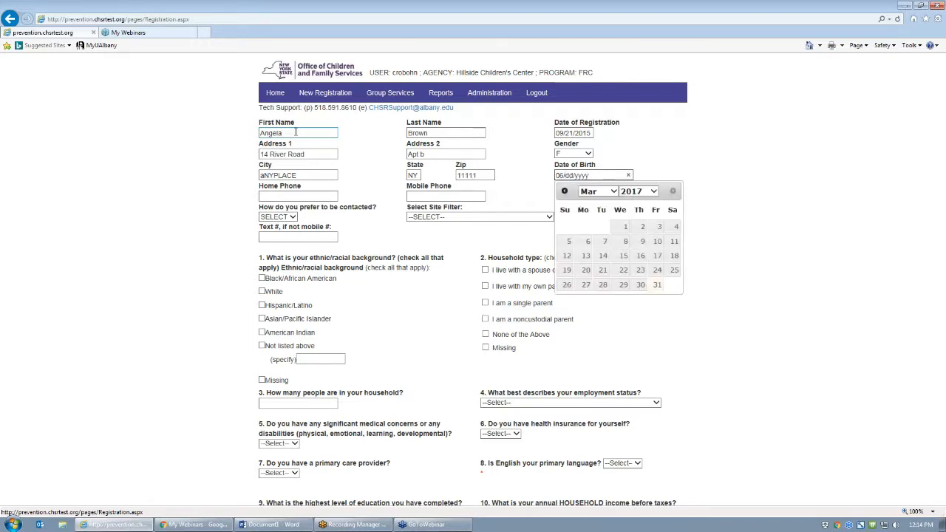
key(Tab)
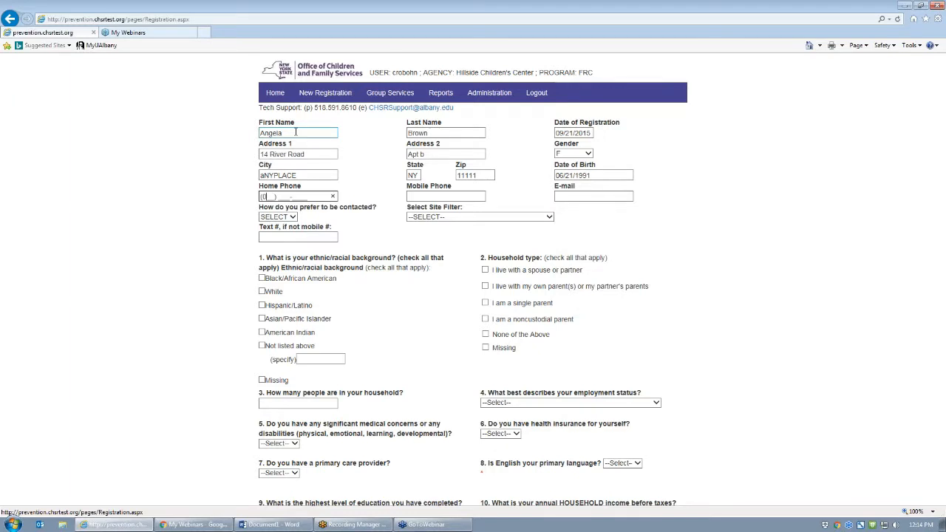
key(Tab)
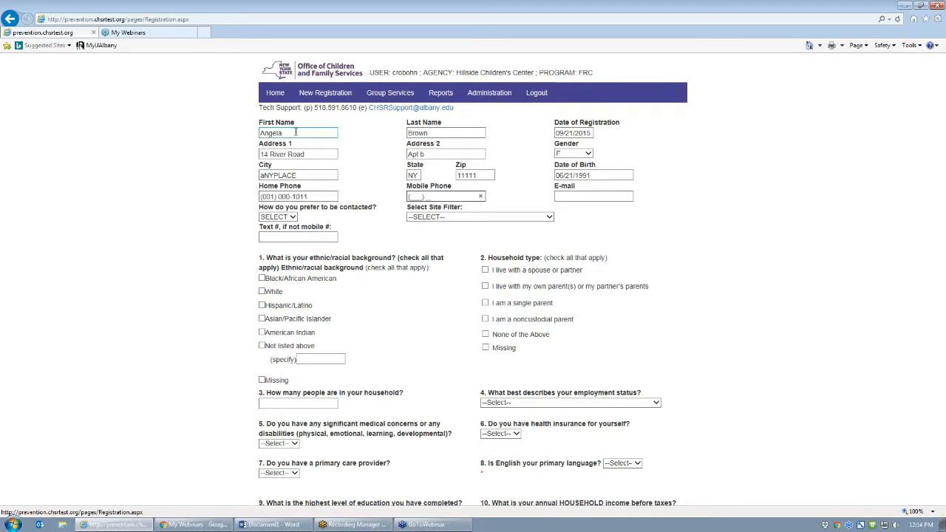
key(Tab)
key(Tab)
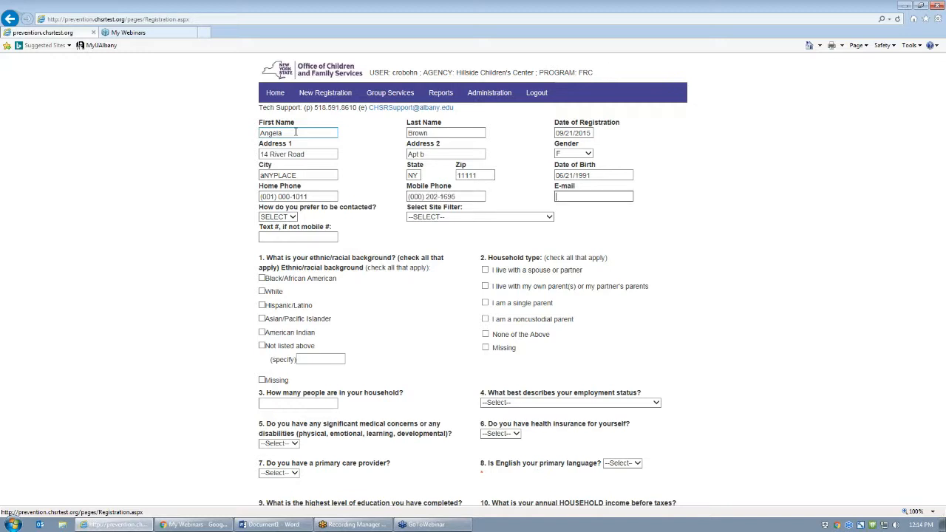
key(Tab)
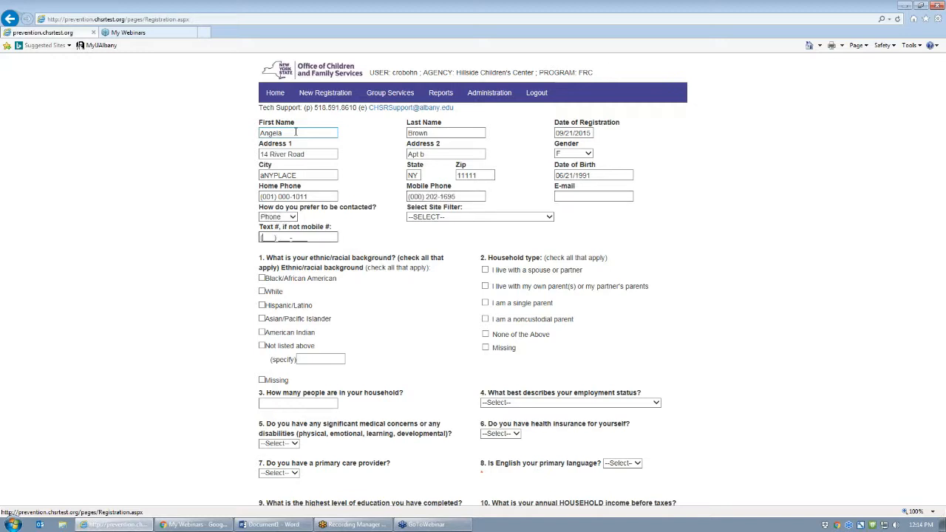
key(Tab)
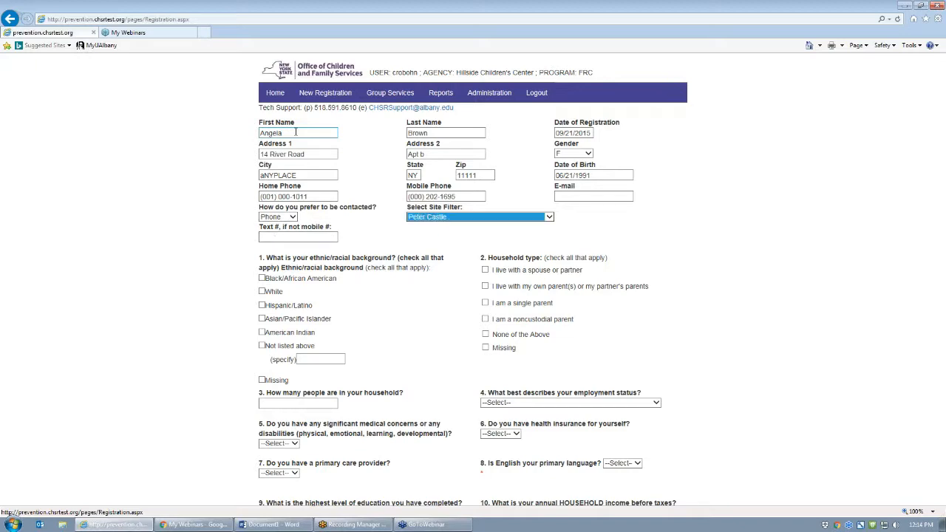
key(Tab)
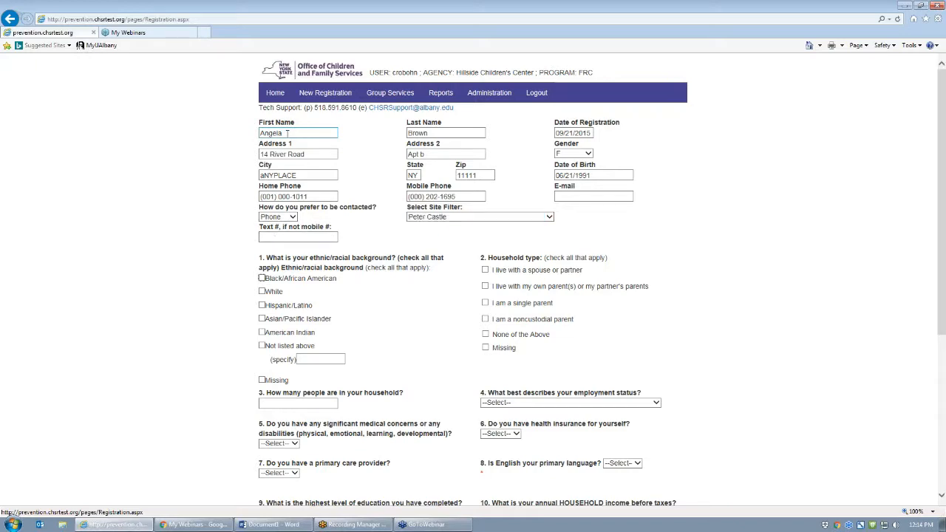
- Mark White and Hispanic/Latino, own parents, single parent, household 5, seeking work, health answers No/Yes/Yes
scroll(325, 105, down, 1)
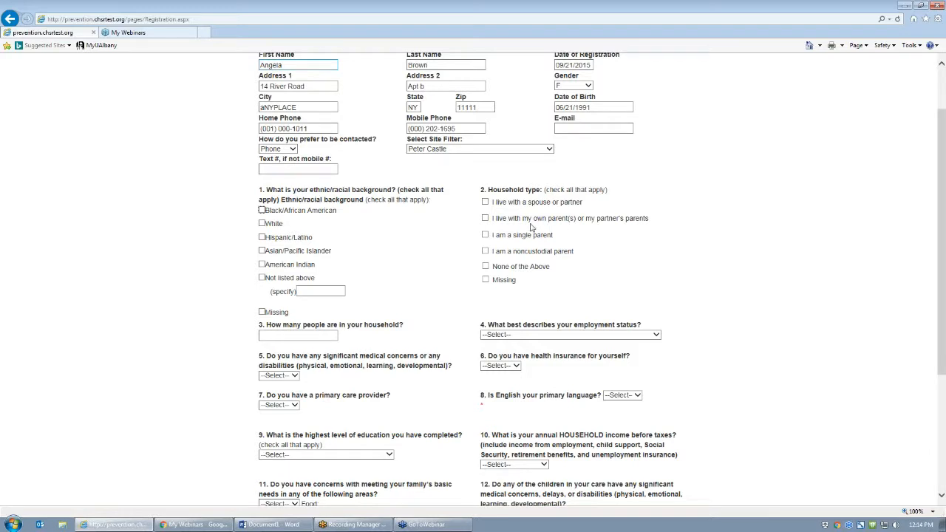
click(262, 224)
click(263, 237)
click(485, 218)
click(485, 234)
scroll(343, 318, down, 2)
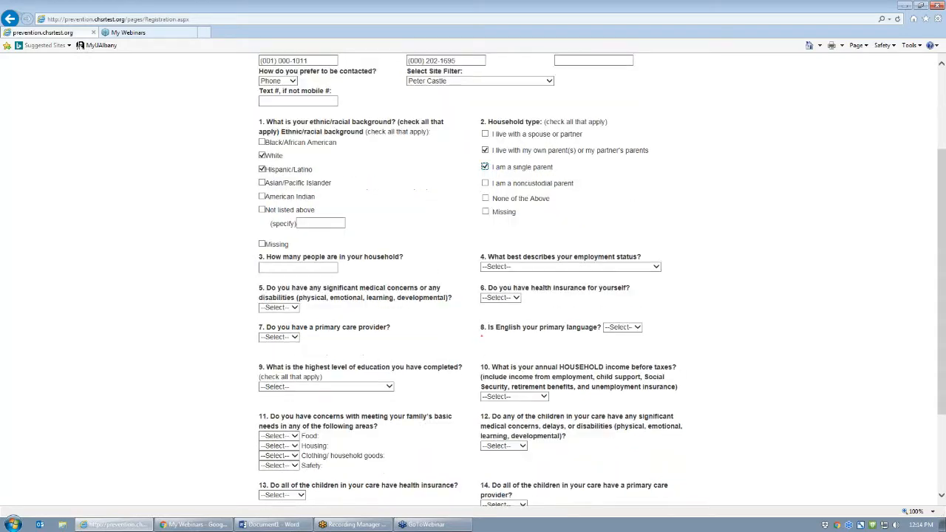
click(297, 267)
text(5)
key(Tab)
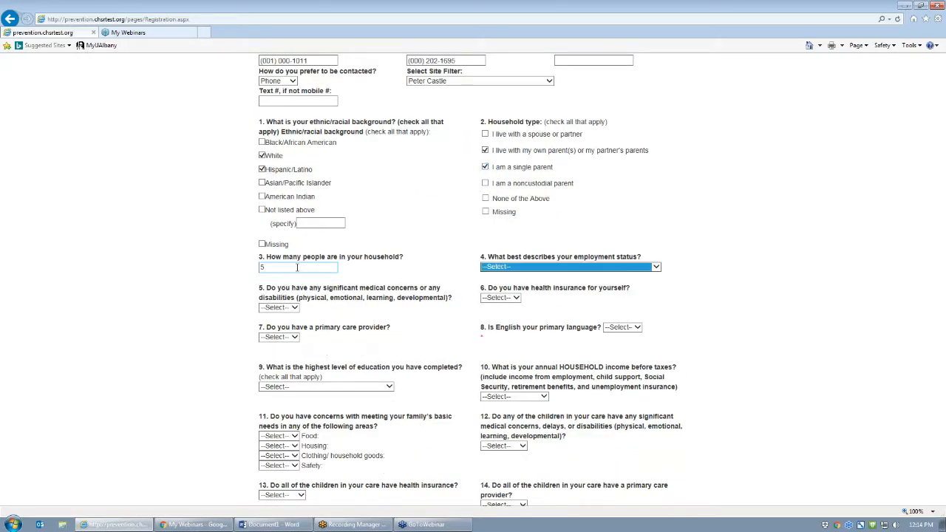
key(5)
key(Tab)
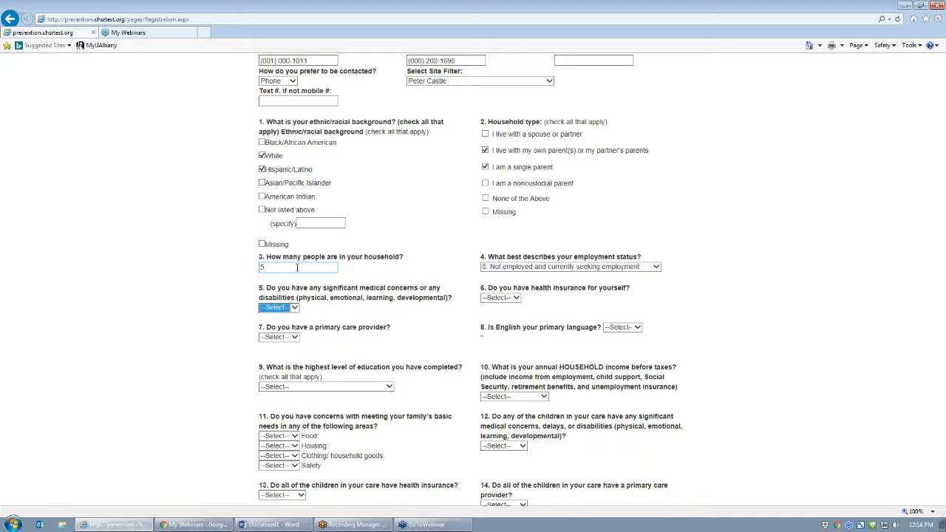
key(n)
key(Tab)
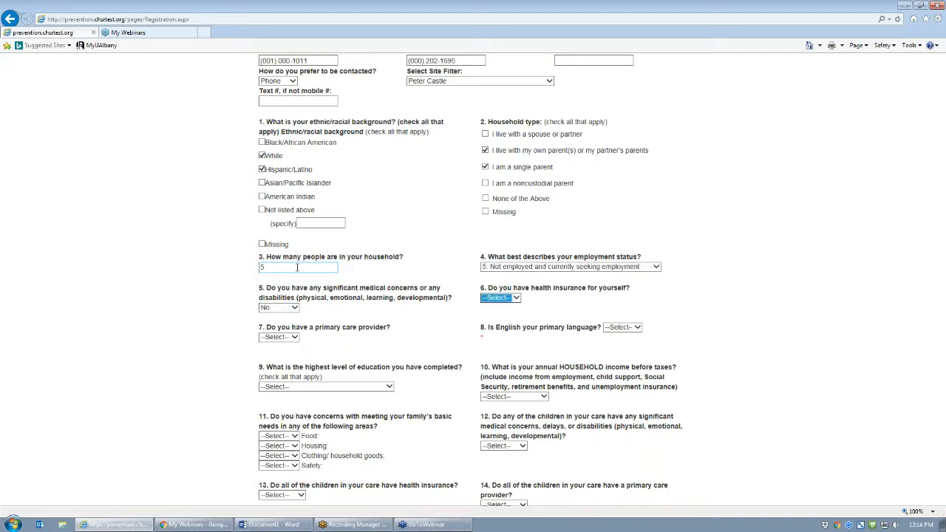
key(y)
key(Tab)
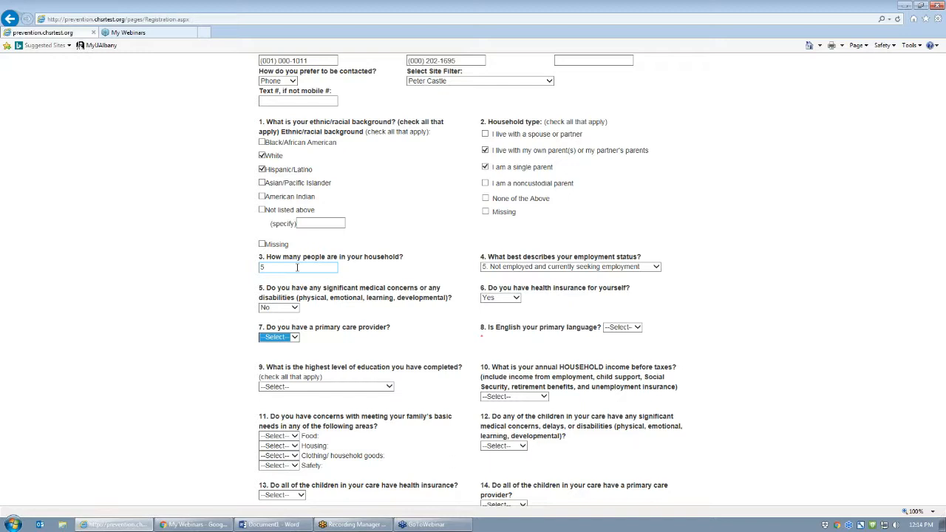
key(y)
key(Tab)
key(Tab)
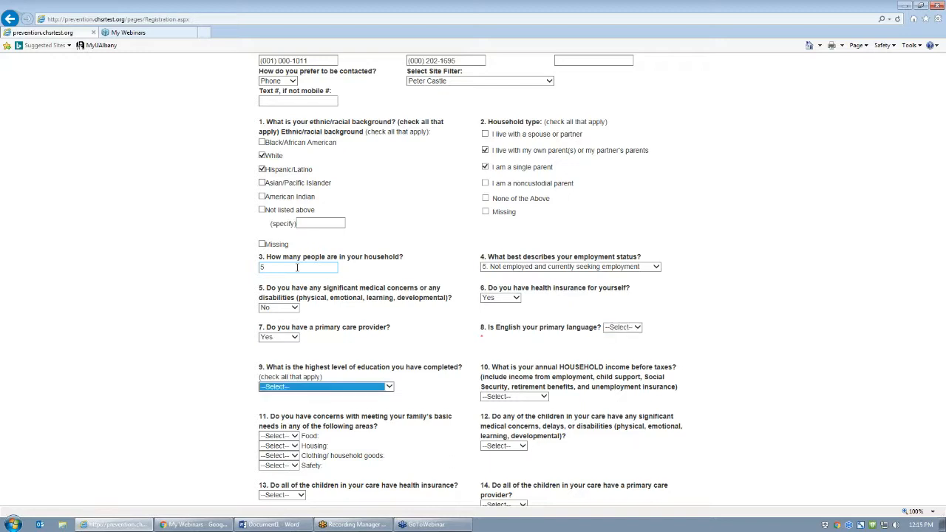
- Choose Some college, $50,001 and over income, and food No, housing Yes, clothing Yes, safety No
click(319, 386)
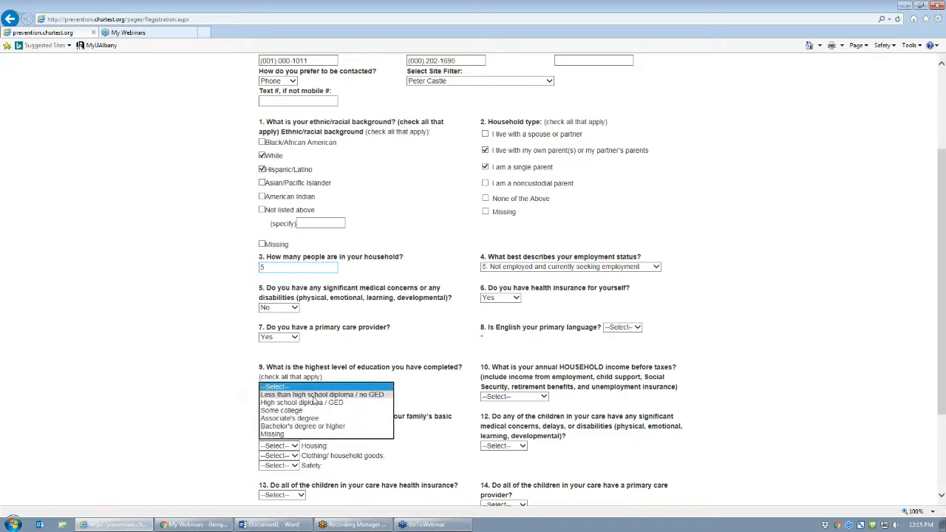
click(280, 410)
click(515, 397)
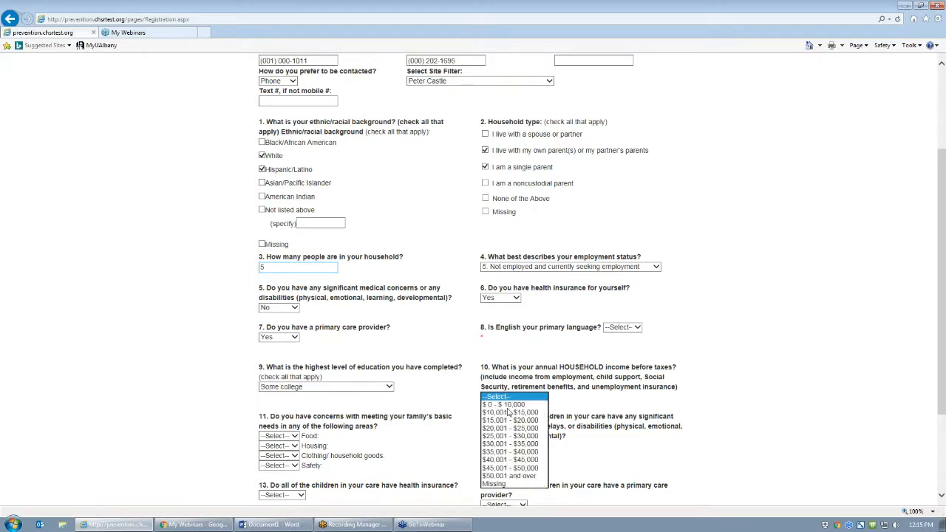
click(502, 476)
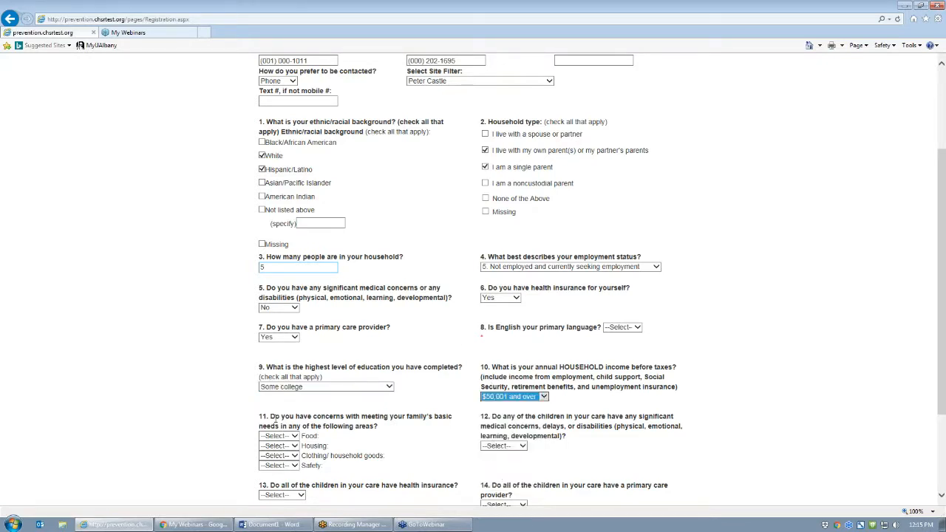
click(277, 437)
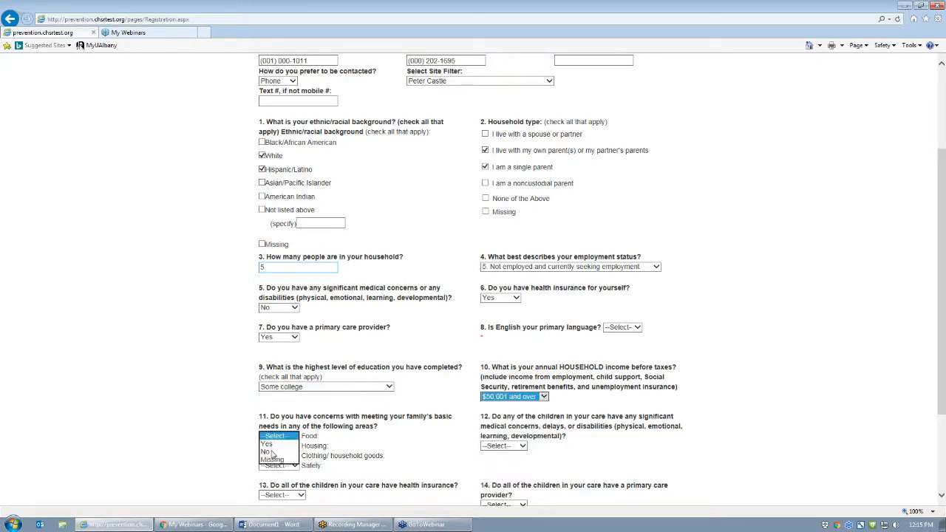
click(274, 454)
key(Tab)
key(y)
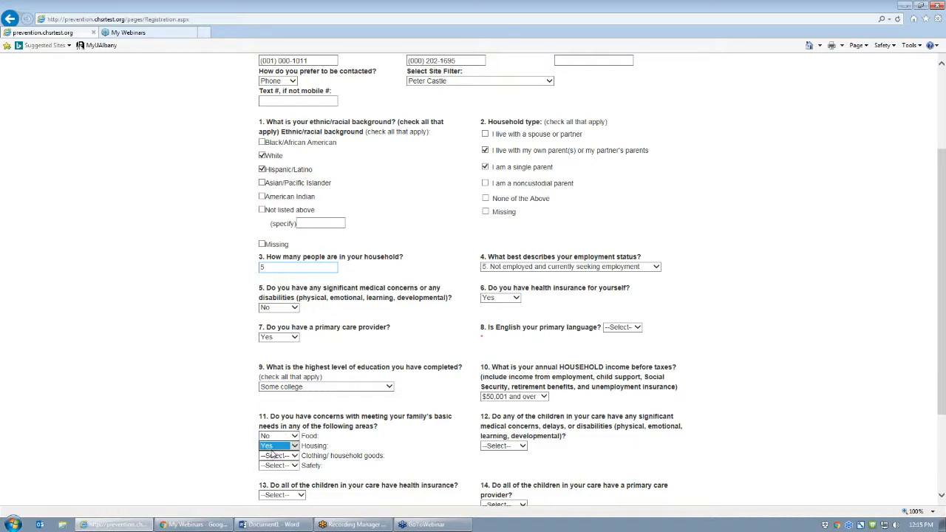
key(Tab)
key(y)
key(Tab)
key(n)
- Answer questions 12–15 Yes, Yes, No, No and set Referral Source to 5. Community agency
key(Tab)
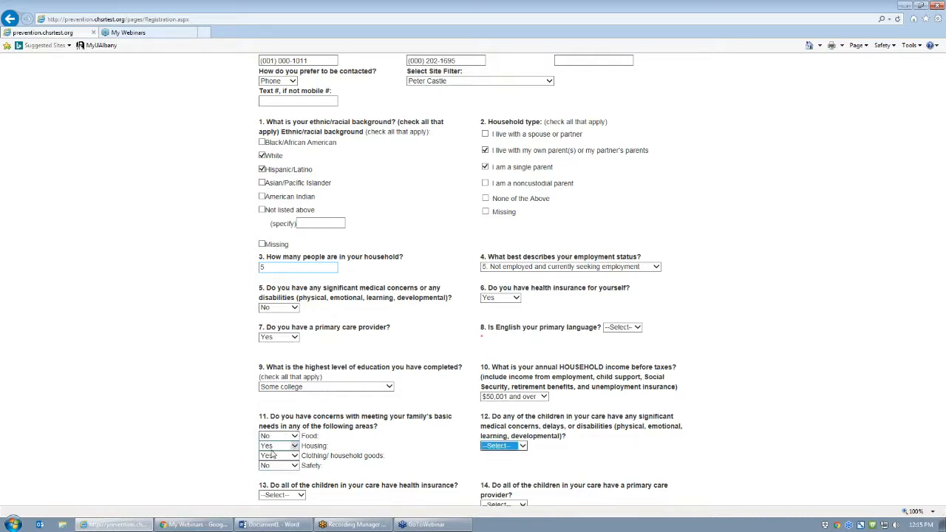
key(y)
key(Tab)
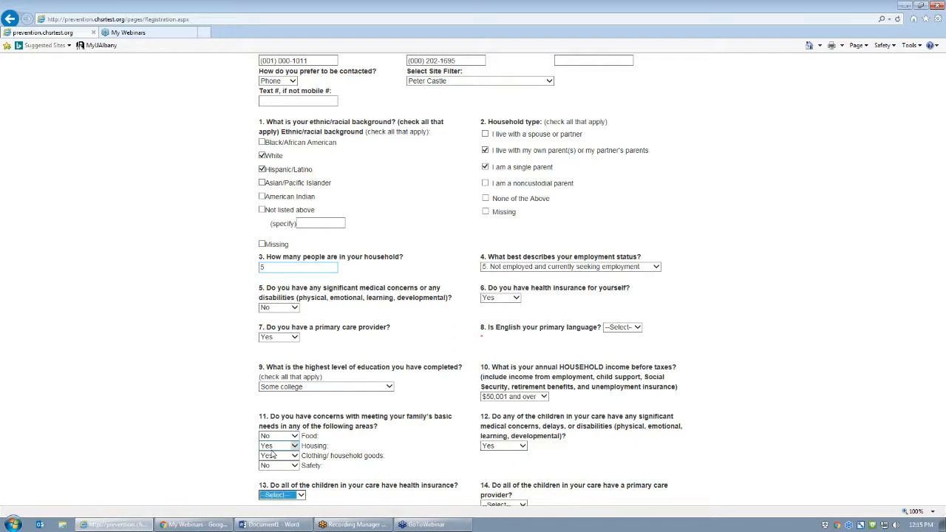
key(y)
key(Tab)
key(n)
key(Tab)
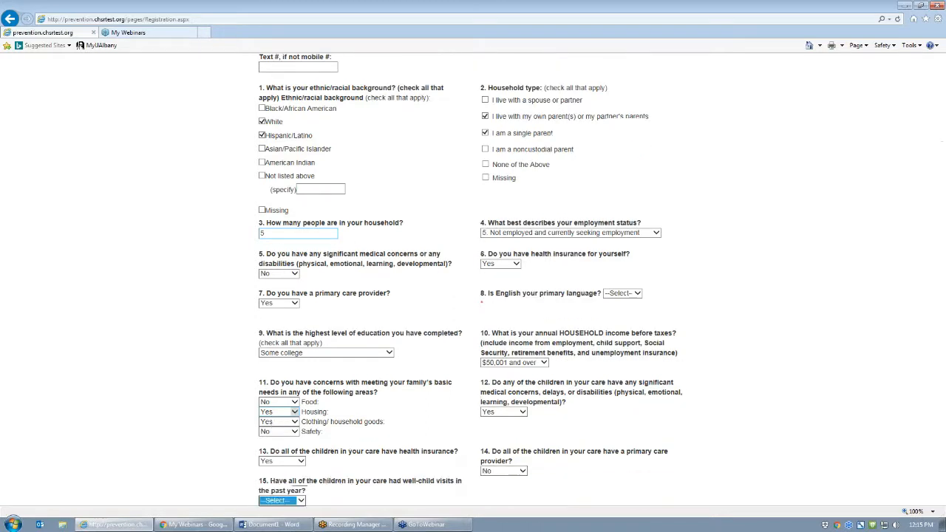
key(n)
key(Tab)
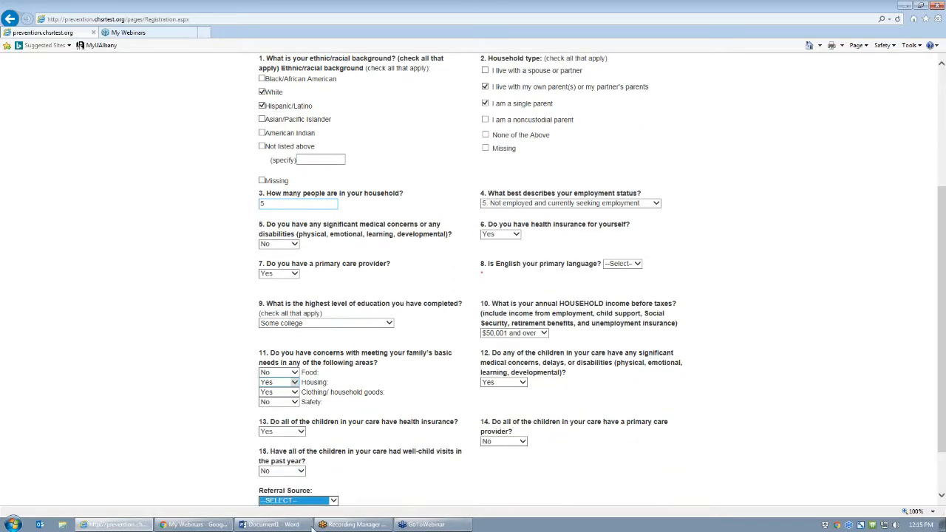
click(312, 500)
click(305, 493)
scroll(310, 492, down, 1)
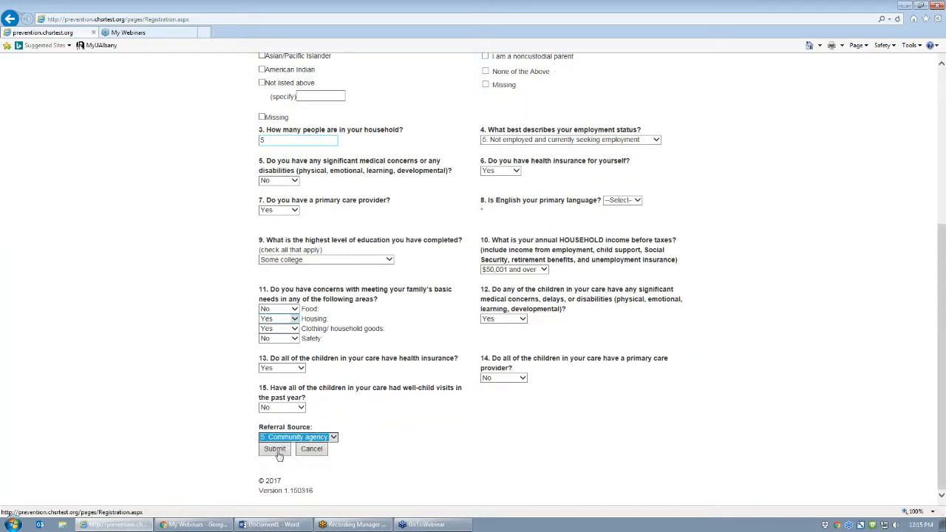
- Answer Yes to English as primary language and to reading/writing English, then submit the registration
click(277, 452)
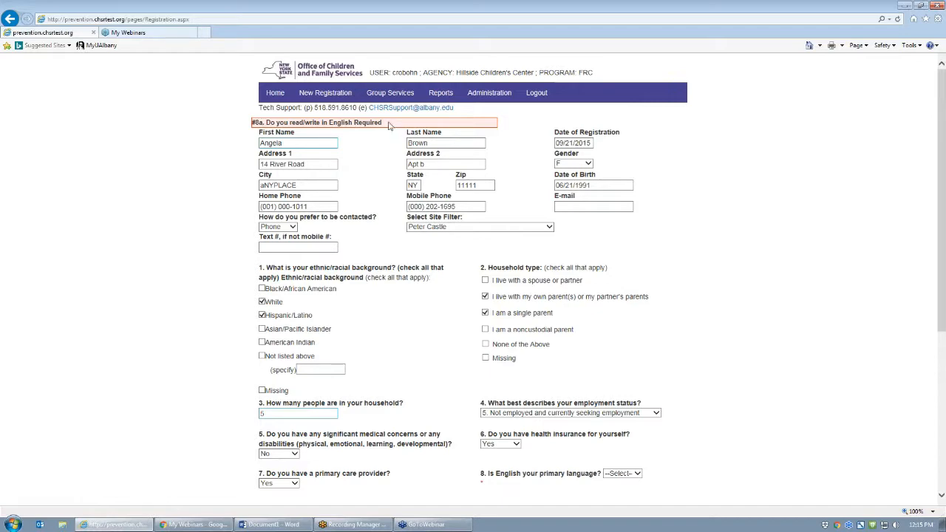
scroll(692, 303, down, 2)
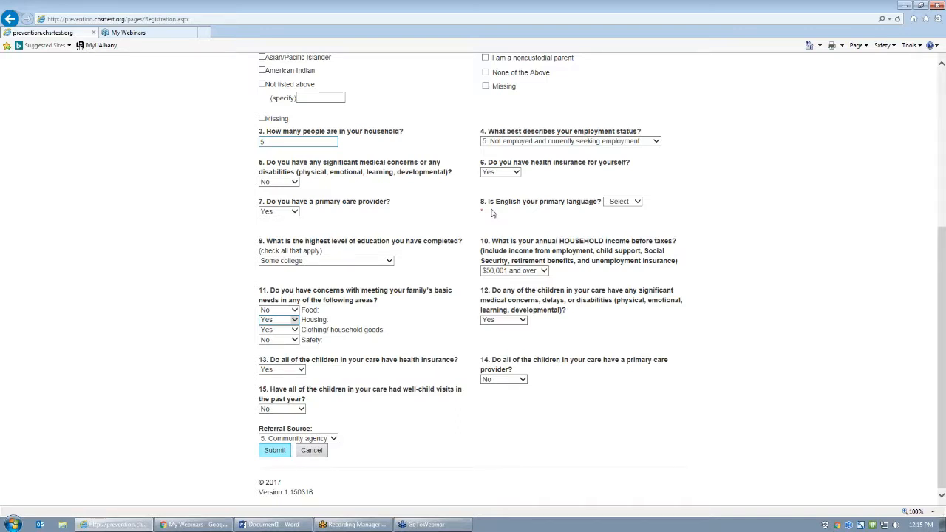
click(613, 206)
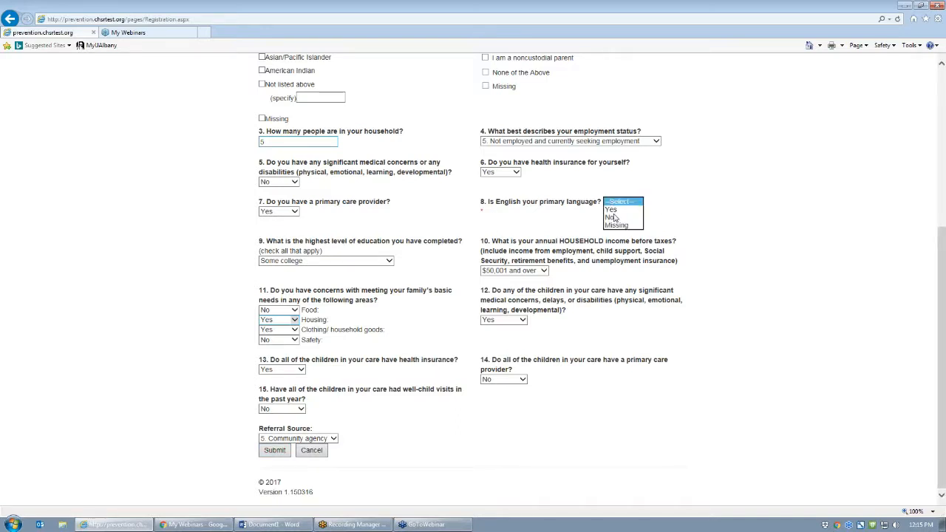
click(610, 209)
click(598, 212)
click(596, 221)
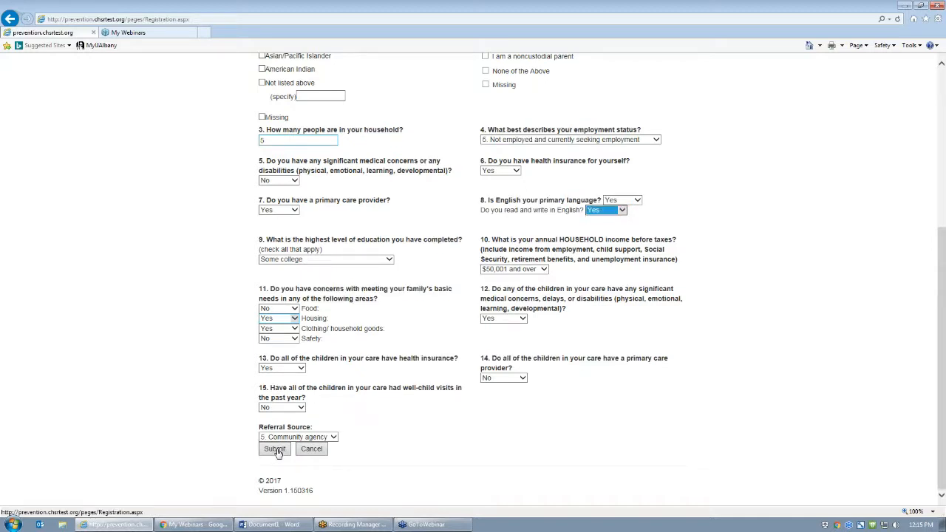
click(275, 449)
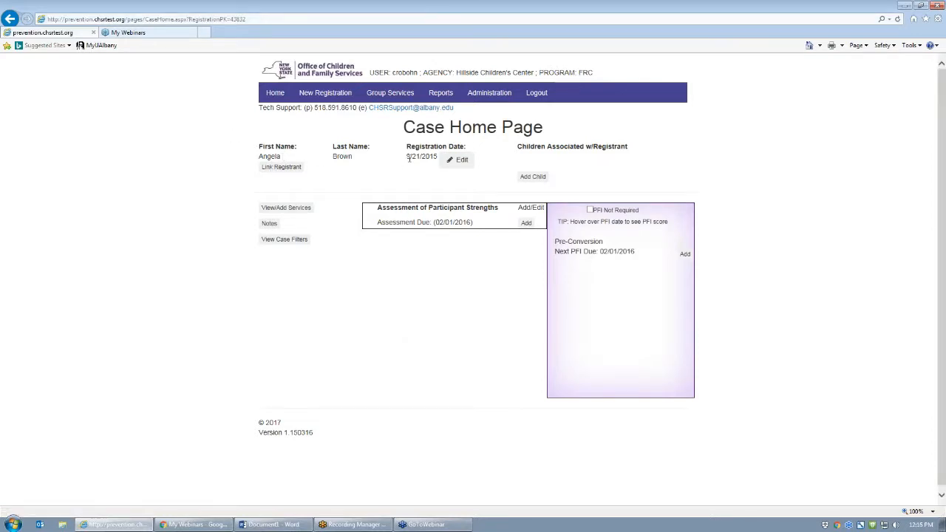
- Add a child with first and last name, date of birth 01/24/2014 and gender M
click(461, 160)
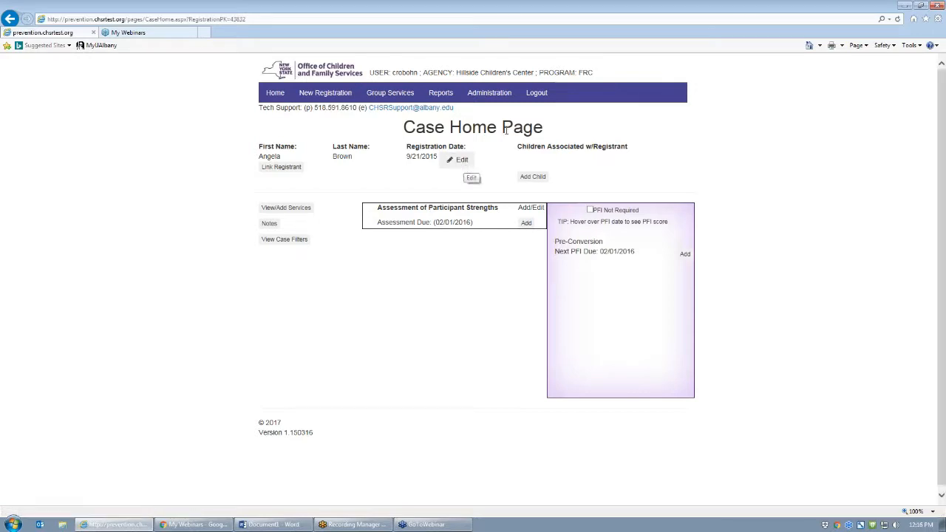
click(534, 177)
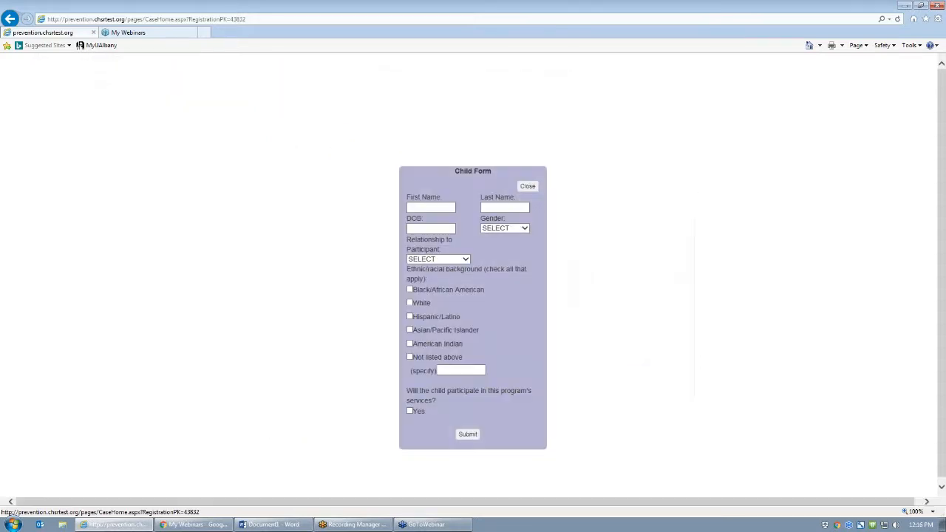
click(421, 209)
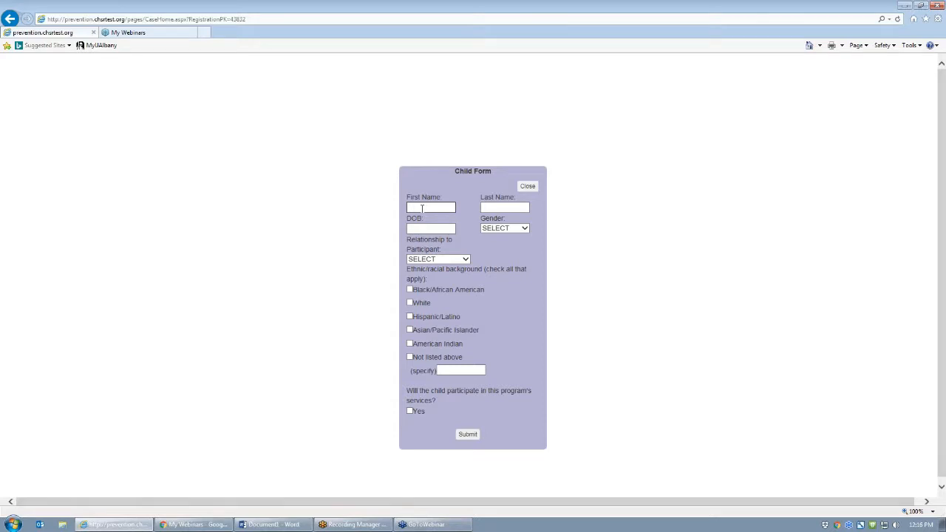
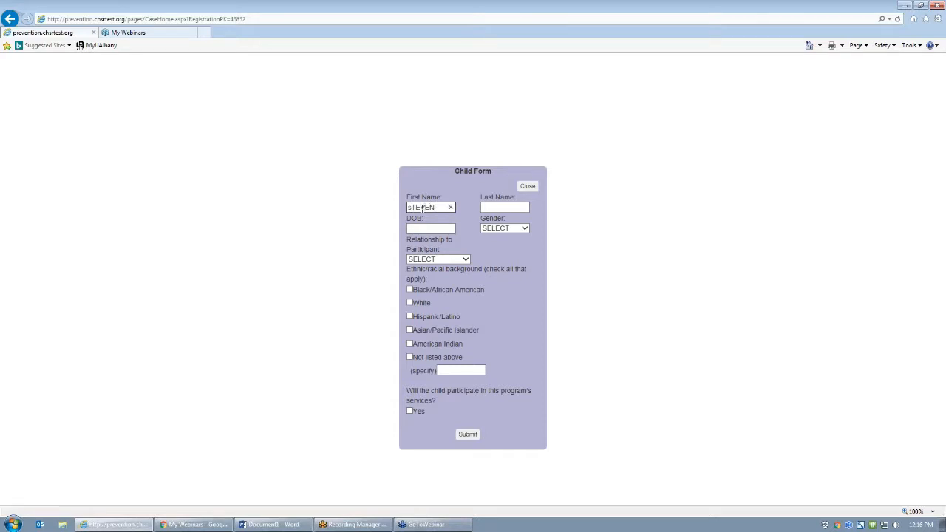
key(Tab)
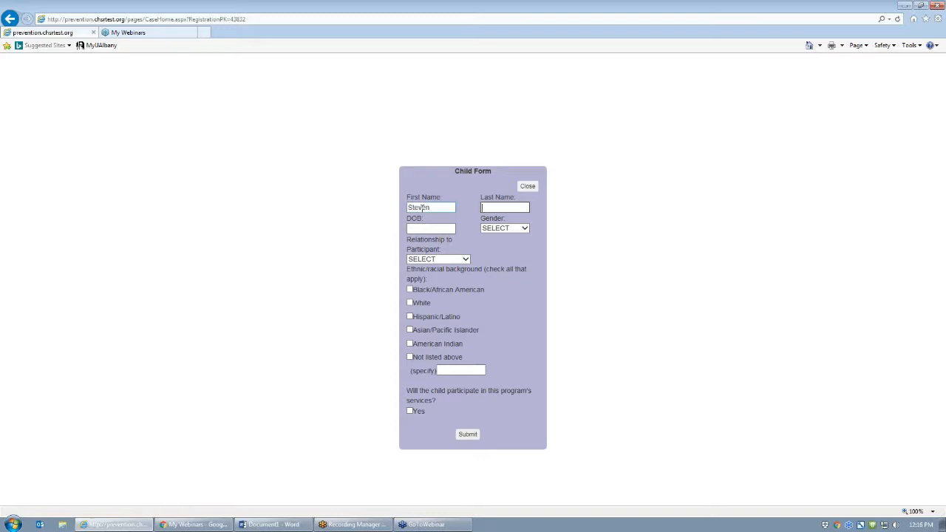
key(Tab)
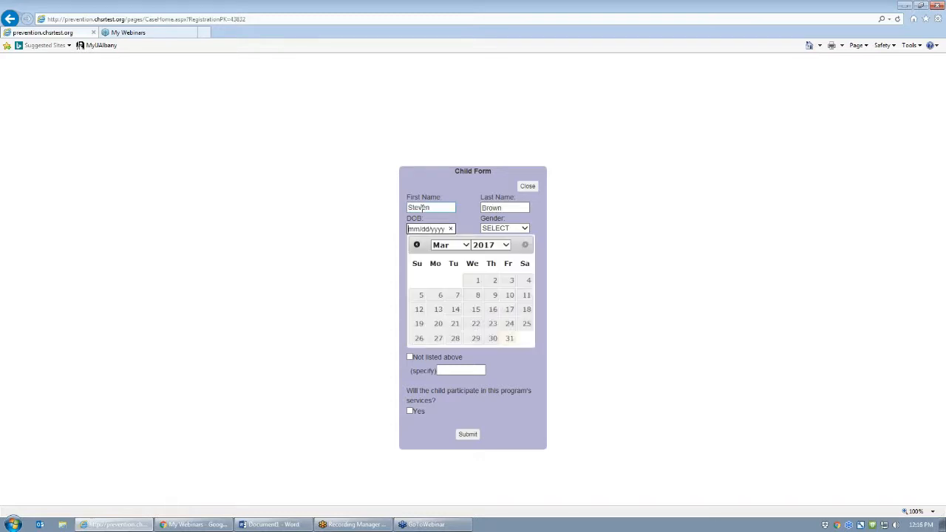
text(01/24/2014)
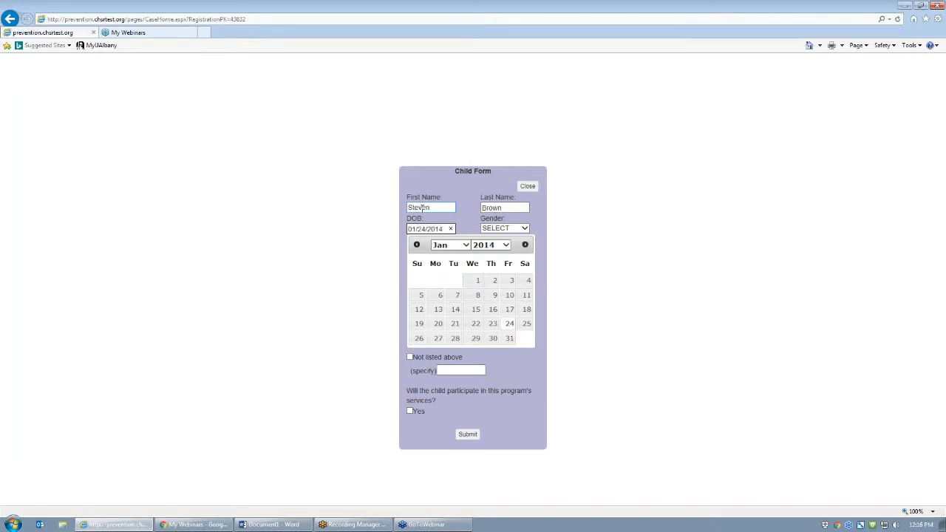
key(Tab)
key(m)
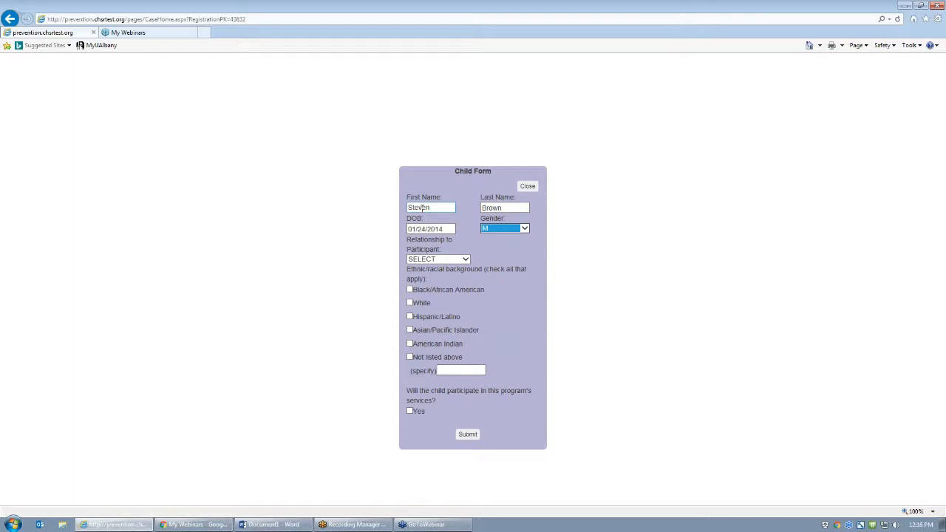
key(Tab)
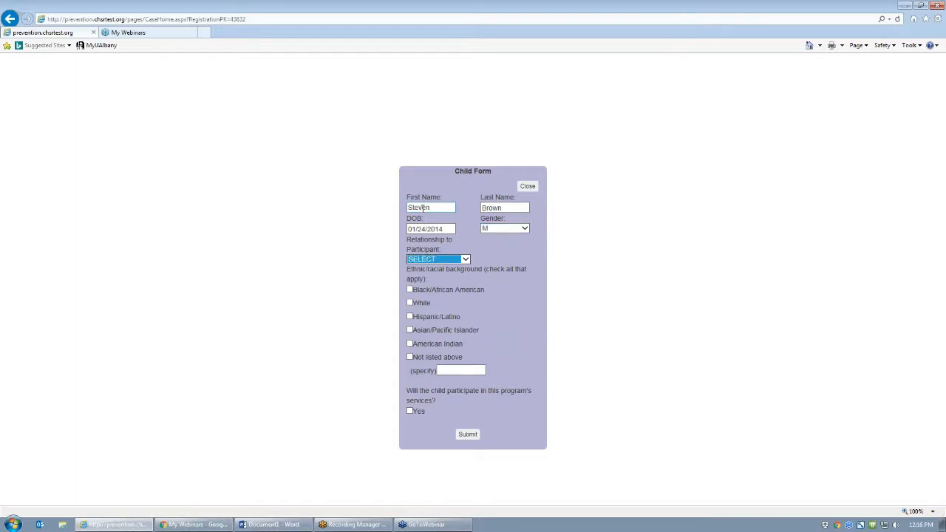
- Set relationship Child/Stepchild, tick Black/African American and Hispanic/Latino, participating Yes, and submit
click(427, 260)
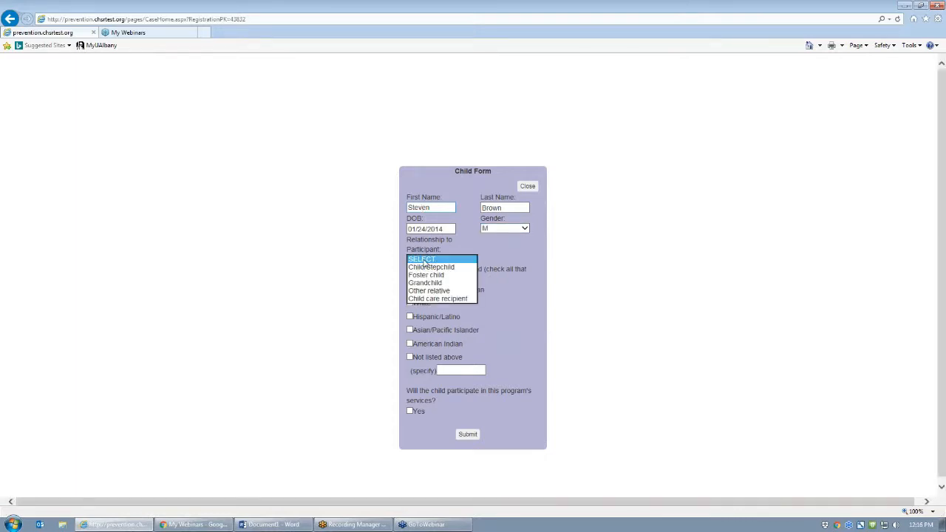
click(427, 267)
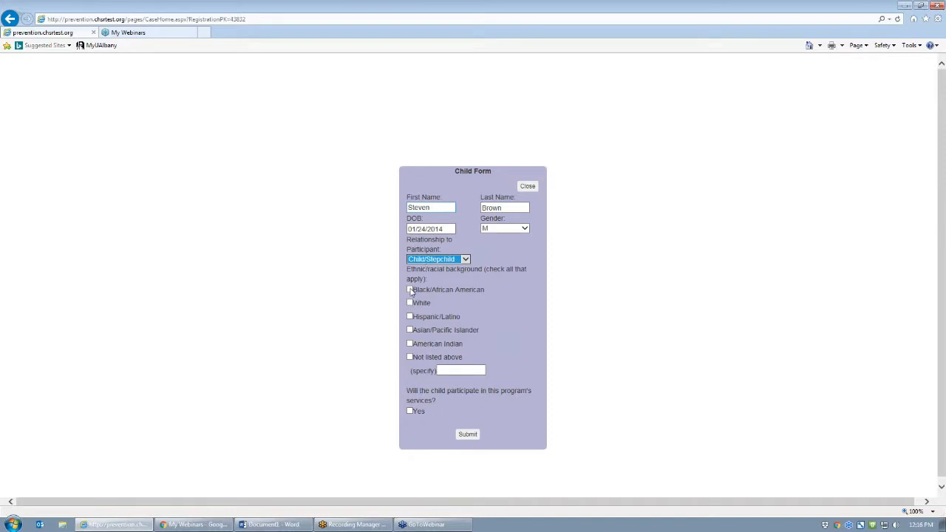
click(410, 289)
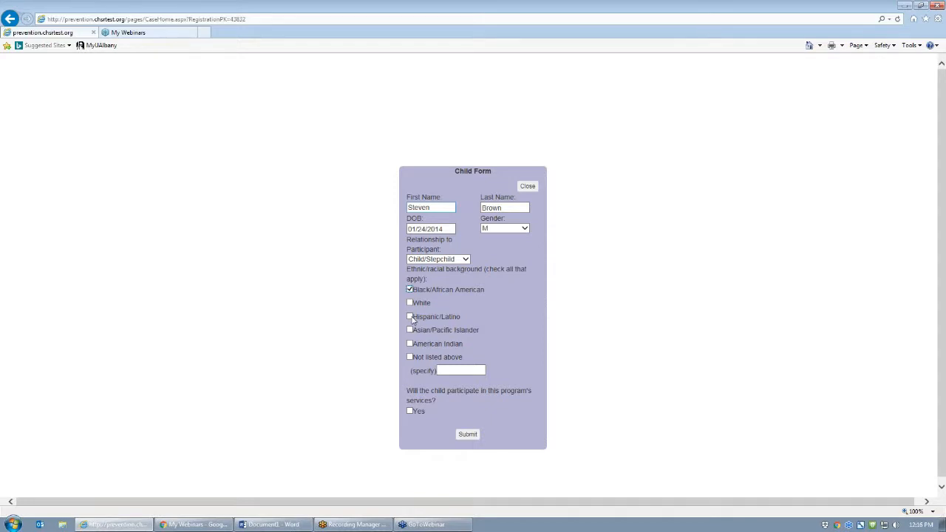
click(410, 316)
click(410, 410)
click(468, 435)
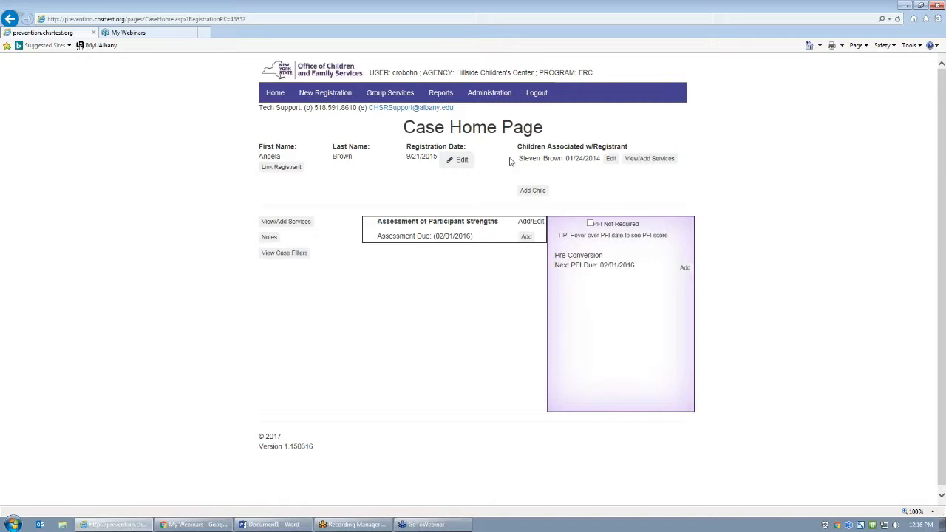
- Add a 4. Early Childhood Education service for the child received 11/24/2016, no delivery method
click(646, 160)
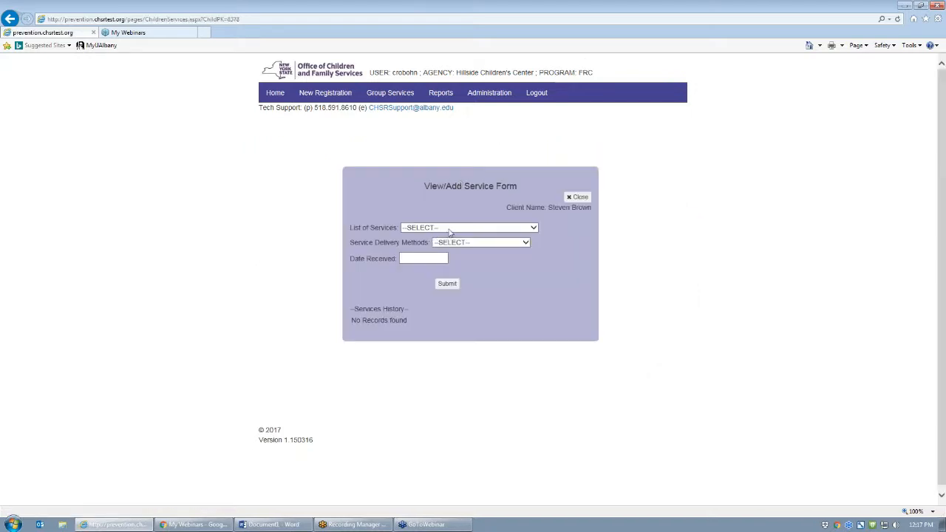
click(449, 228)
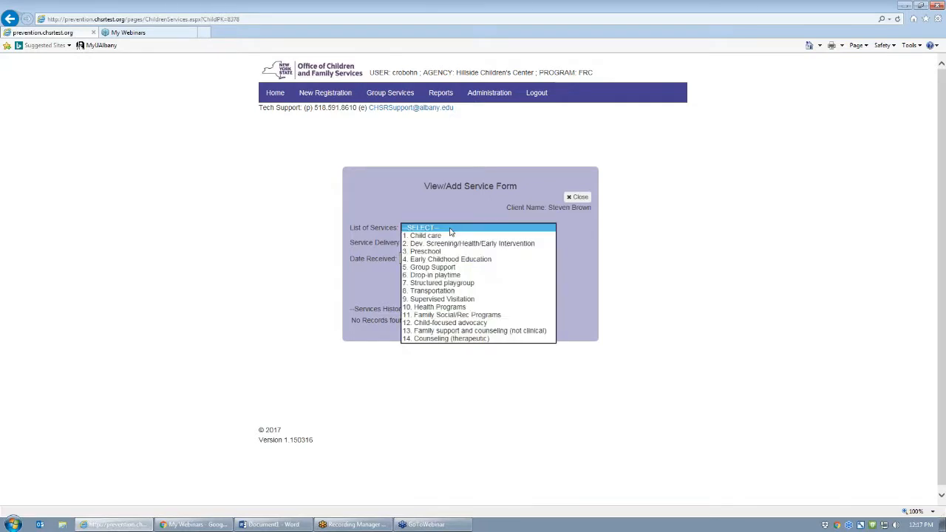
click(443, 269)
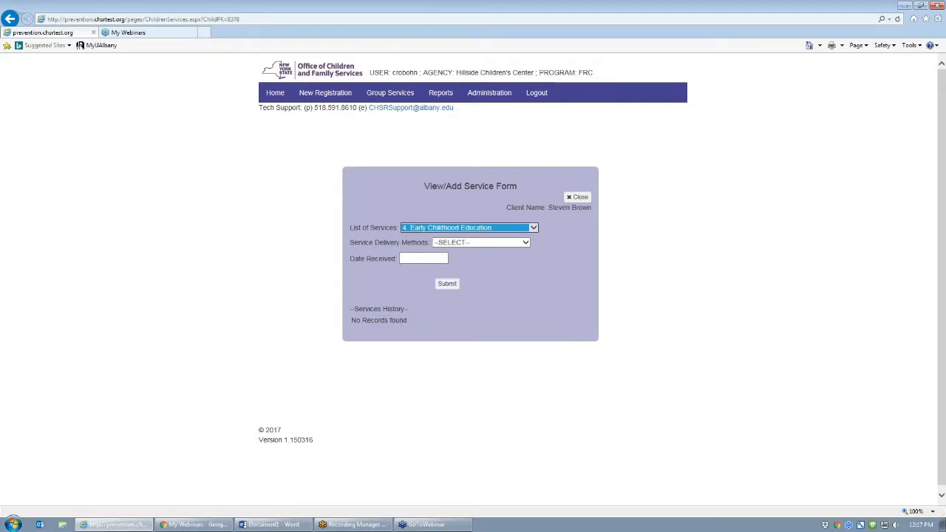
click(457, 244)
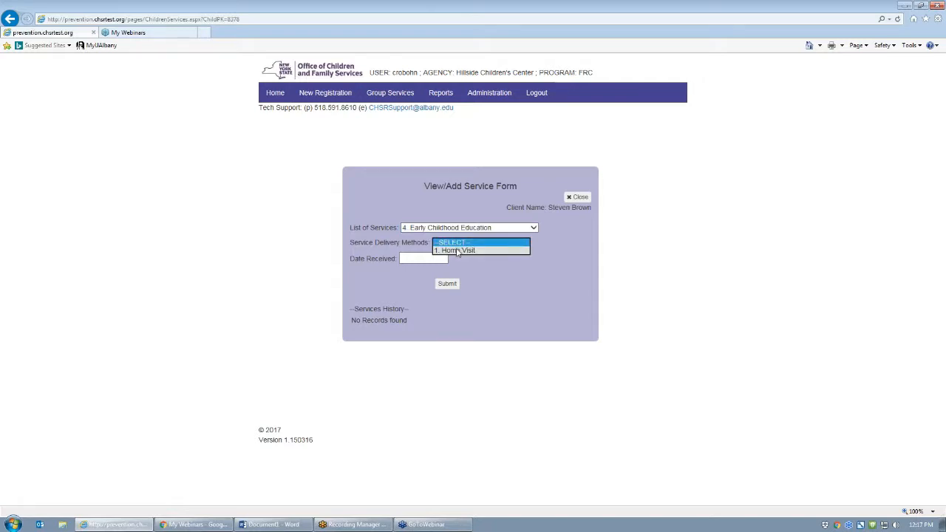
click(458, 243)
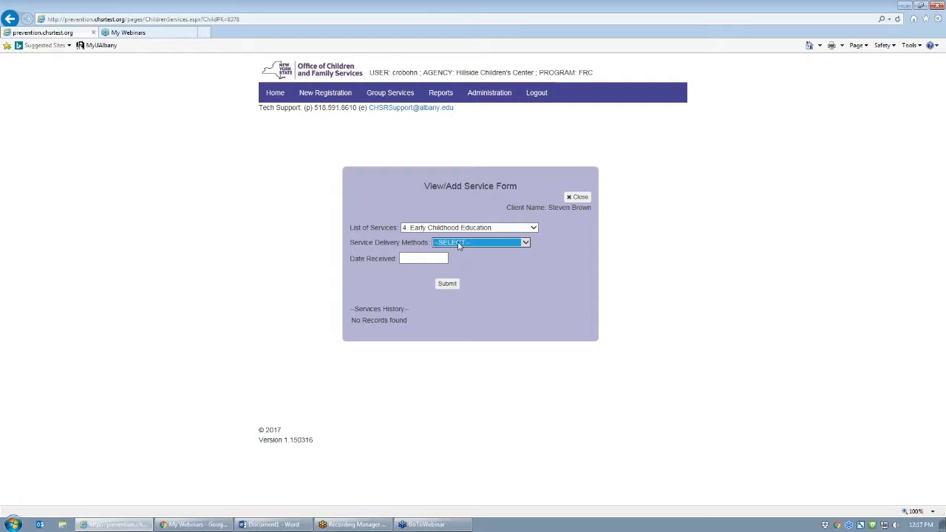
click(404, 258)
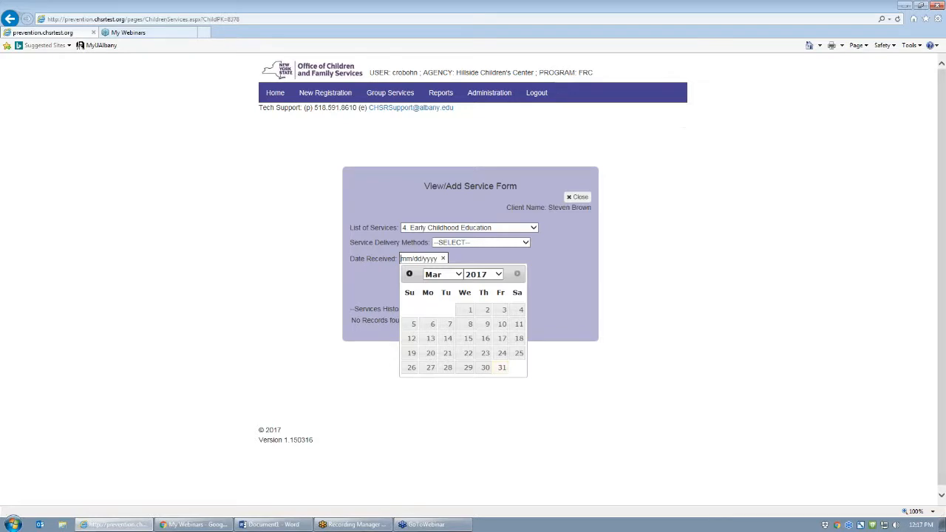
text(11/24/201)
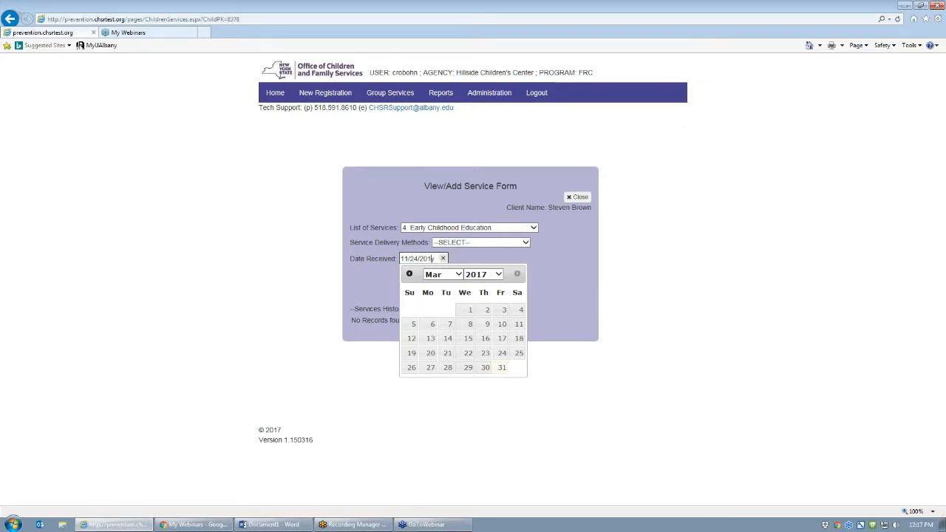
text(6)
key(Tab)
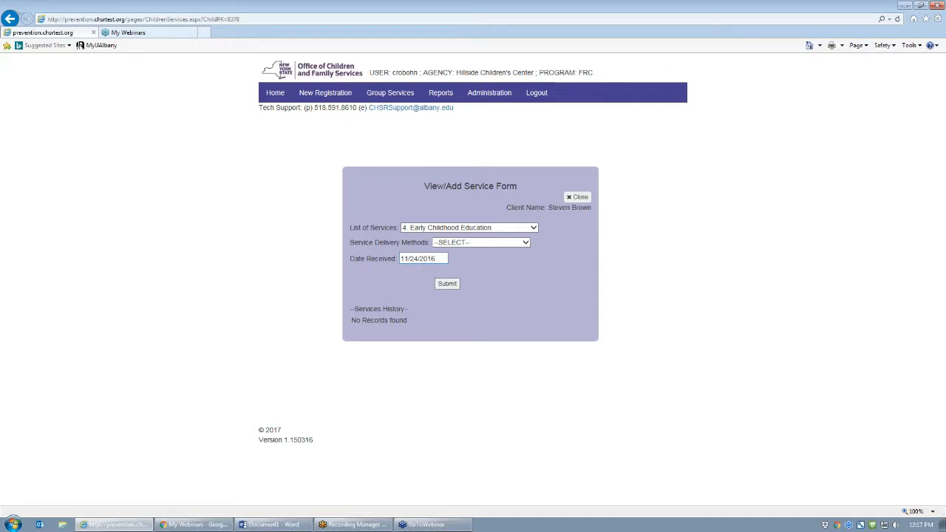
click(447, 283)
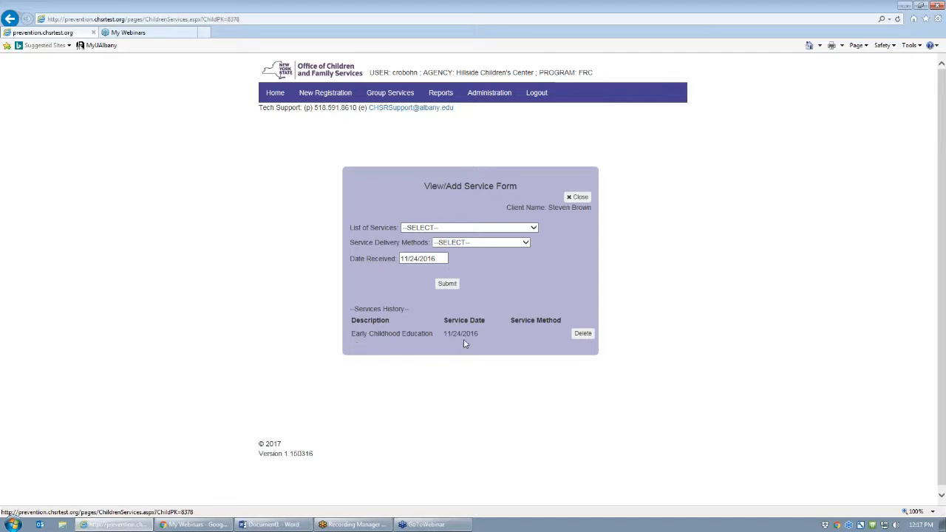
- Close the child's View/Add Service Form to get back to the Case Home Page
click(580, 200)
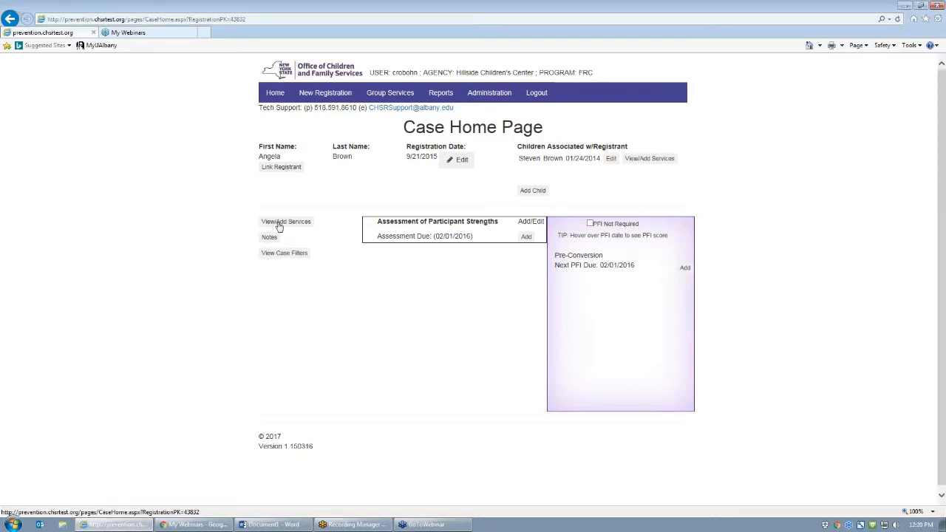
- Tick services 04, 08, 11 and 16 for the registrant, dated 11/14/2016, and submit
click(280, 223)
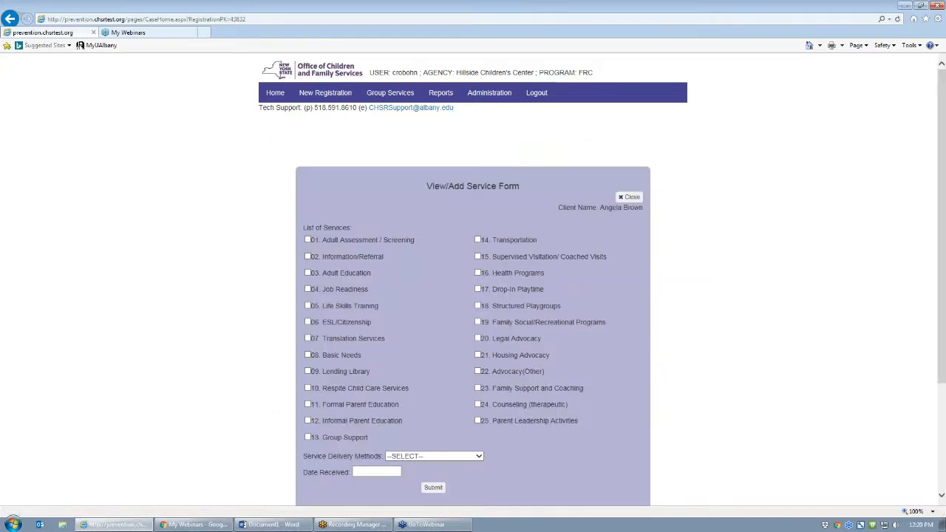
scroll(431, 264, down, 3)
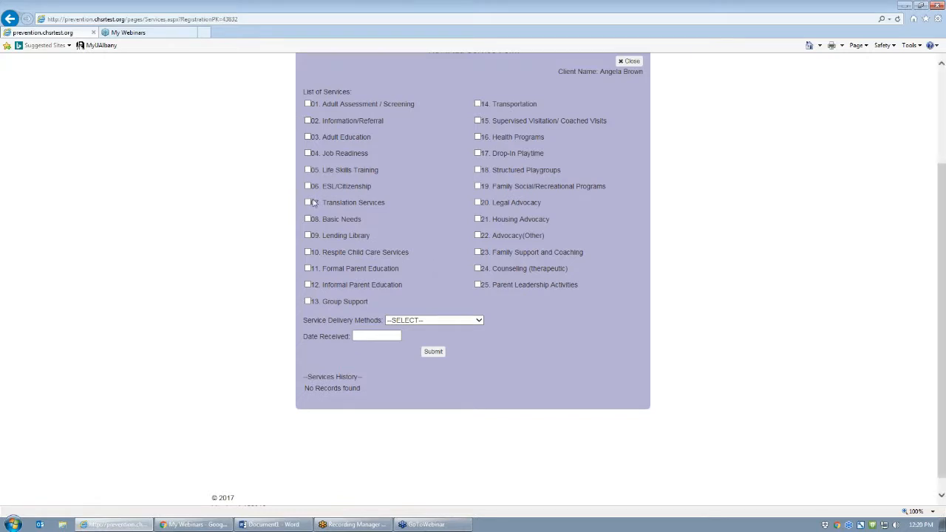
click(308, 153)
click(308, 219)
click(308, 269)
click(478, 137)
click(438, 322)
click(442, 321)
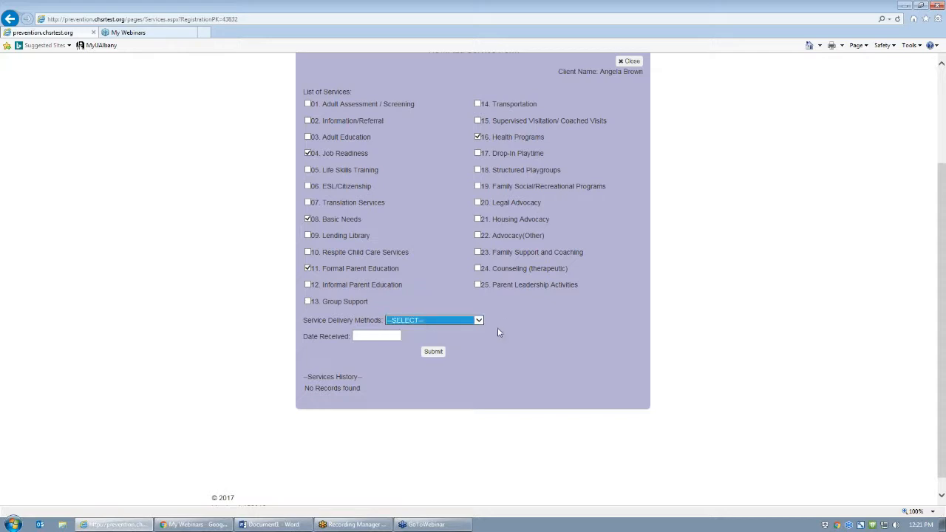
click(365, 336)
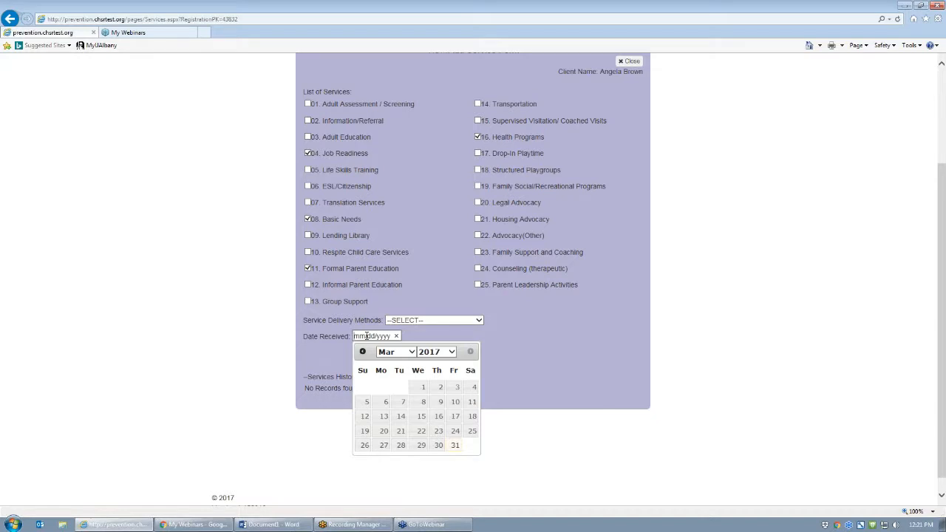
text(11/14/2016)
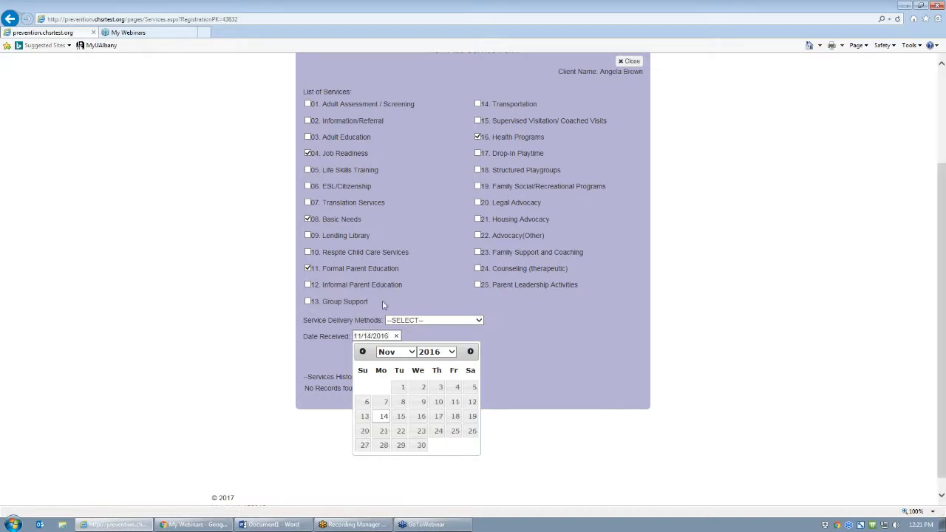
click(510, 366)
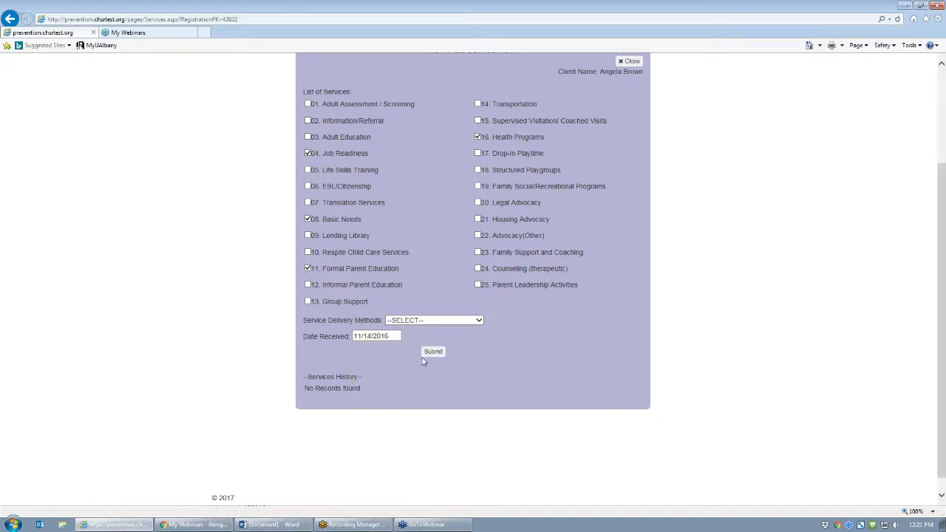
click(433, 353)
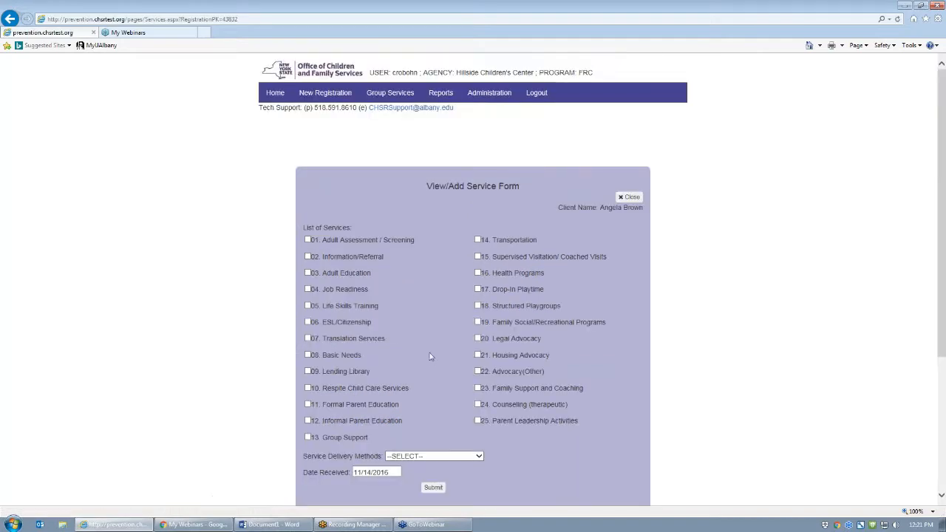
- Delete the Basic Needs entry from Services History, confirm, and close the service form
scroll(426, 340, down, 3)
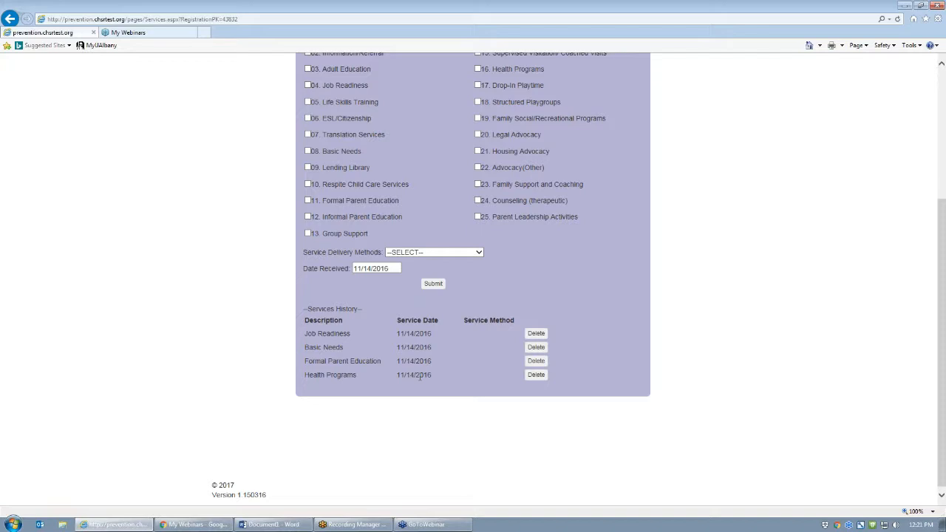
click(536, 348)
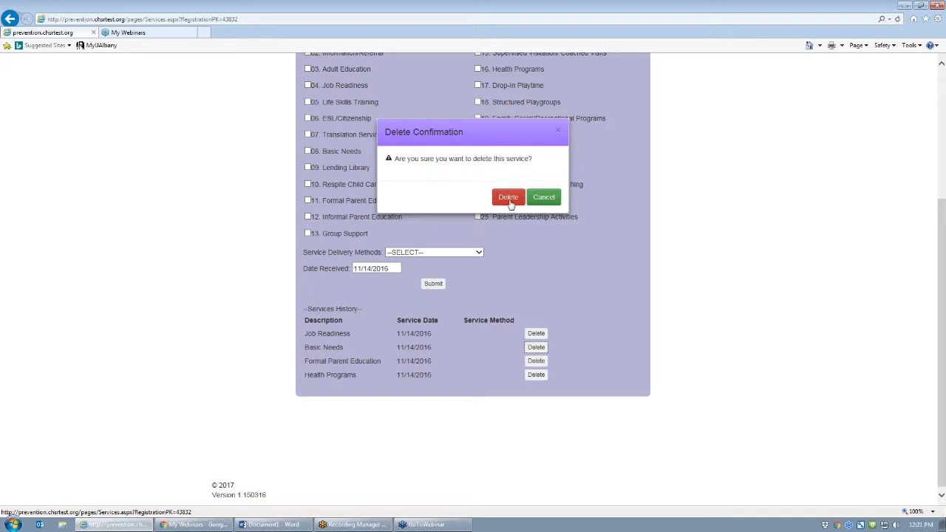
click(509, 197)
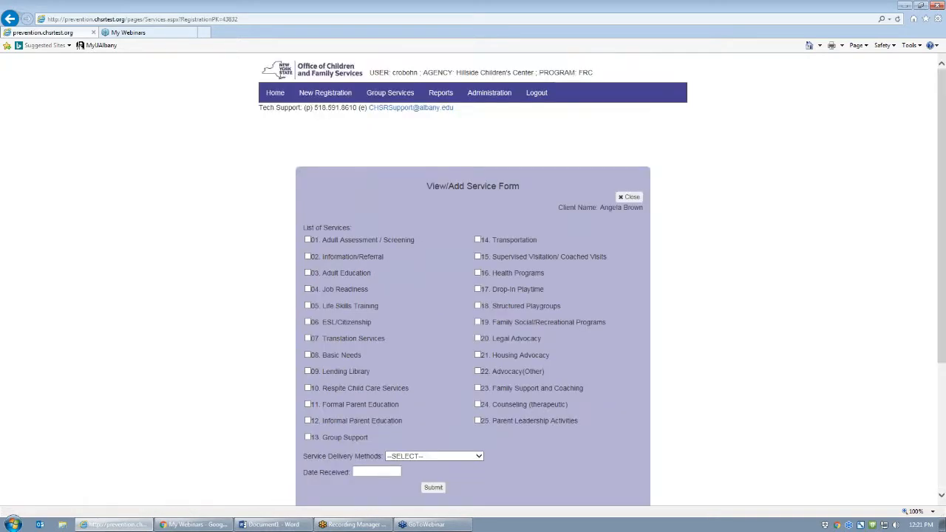
scroll(460, 258, down, 3)
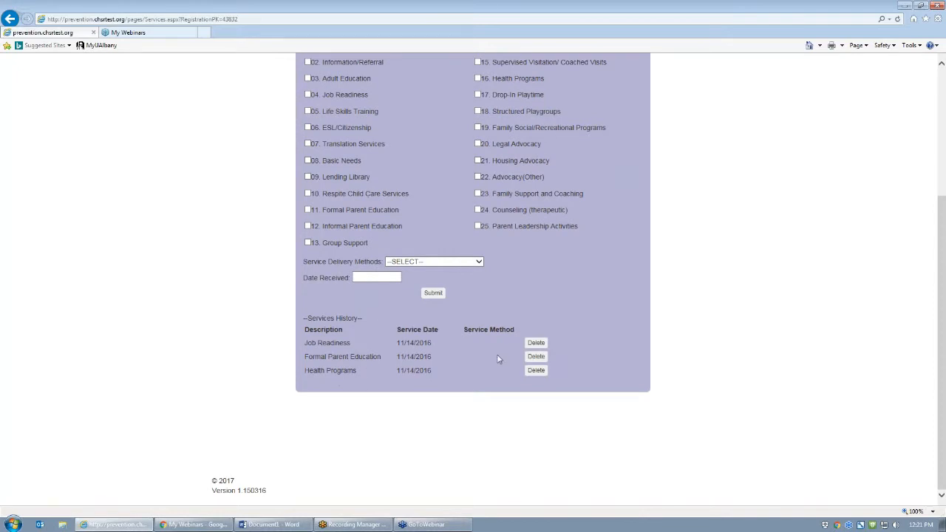
scroll(498, 359, up, 3)
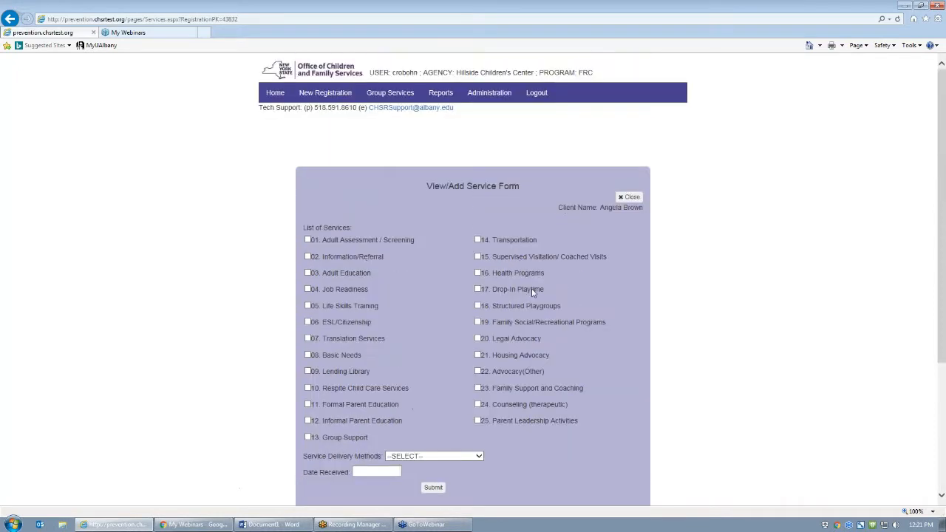
click(631, 199)
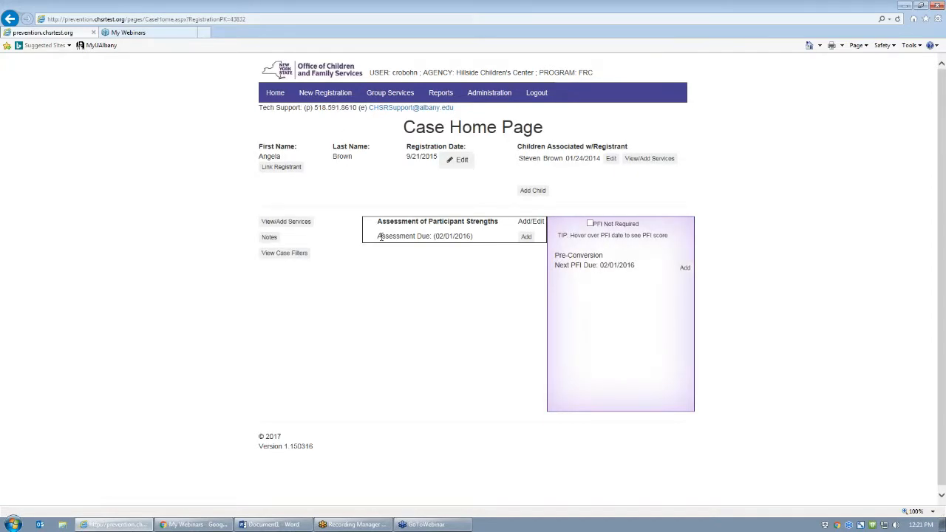
- Start a new participant strengths assessment dated 12/05/2016
click(526, 237)
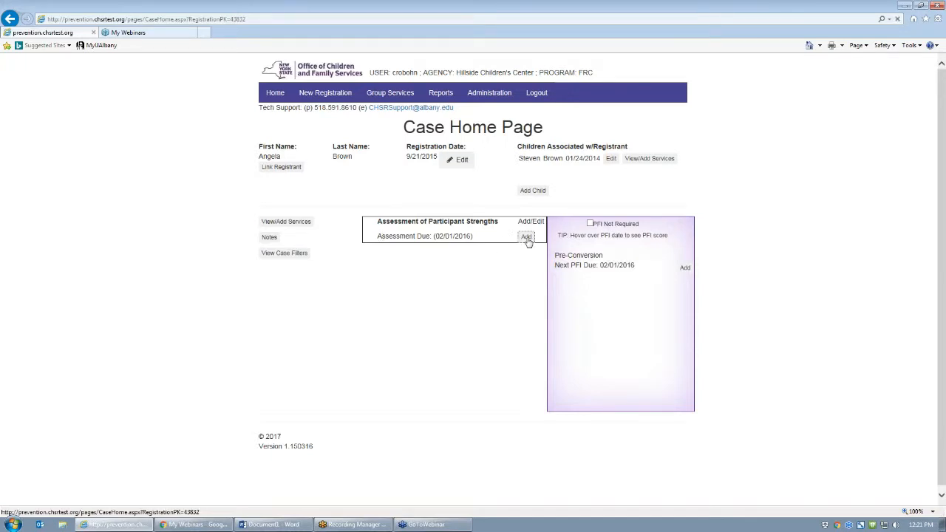
click(487, 178)
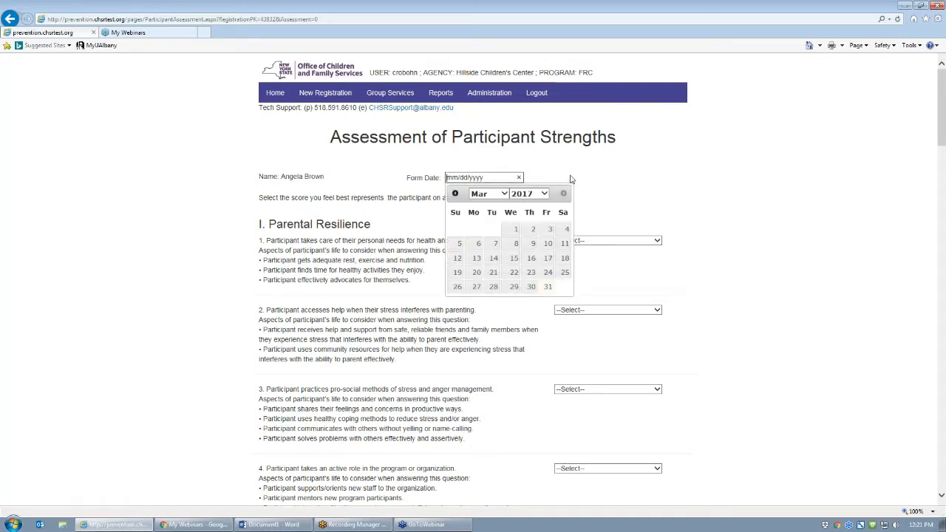
text(1)
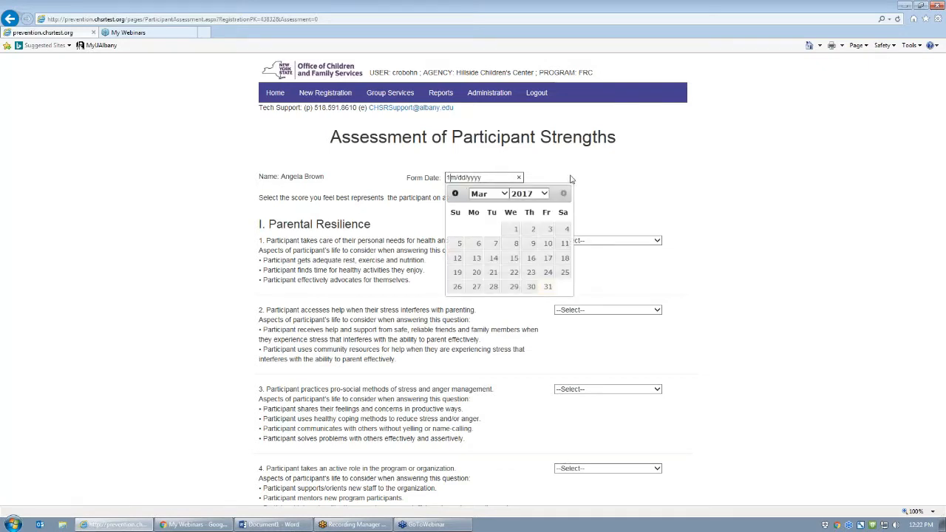
text(2/05/2016)
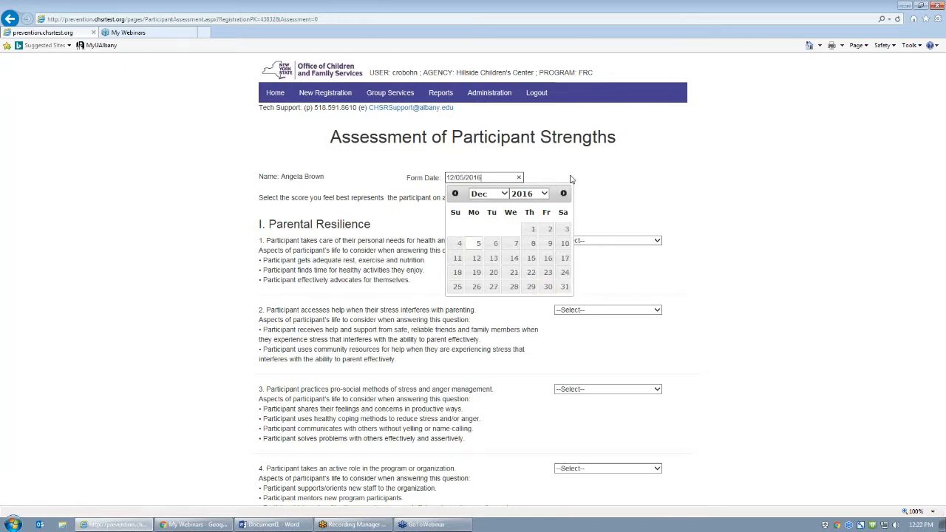
key(Tab)
- Score questions 1–9 as 2, 2, 3, 3, 1, 2, 1, 2, 3 (Not Yet Observed/Emerging/Developing)
key(2)
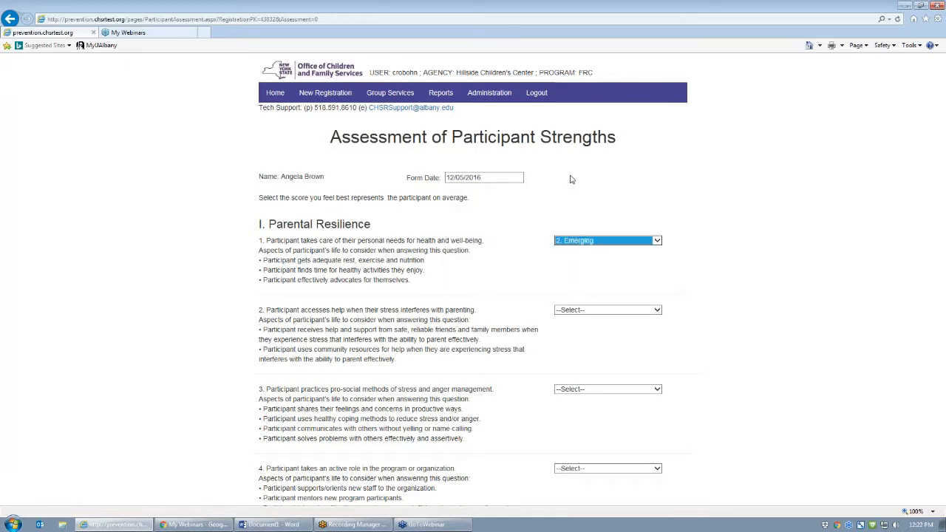
key(Tab)
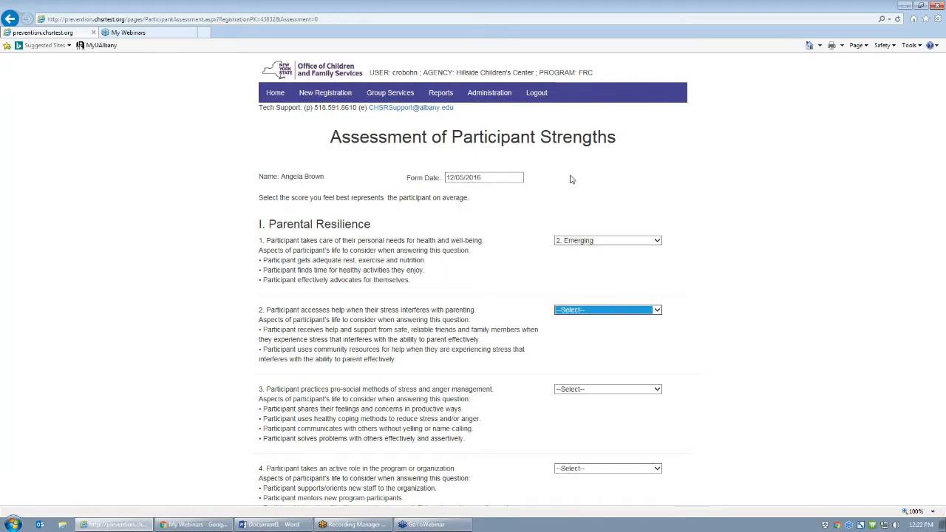
key(2)
key(Tab)
key(3)
key(Tab)
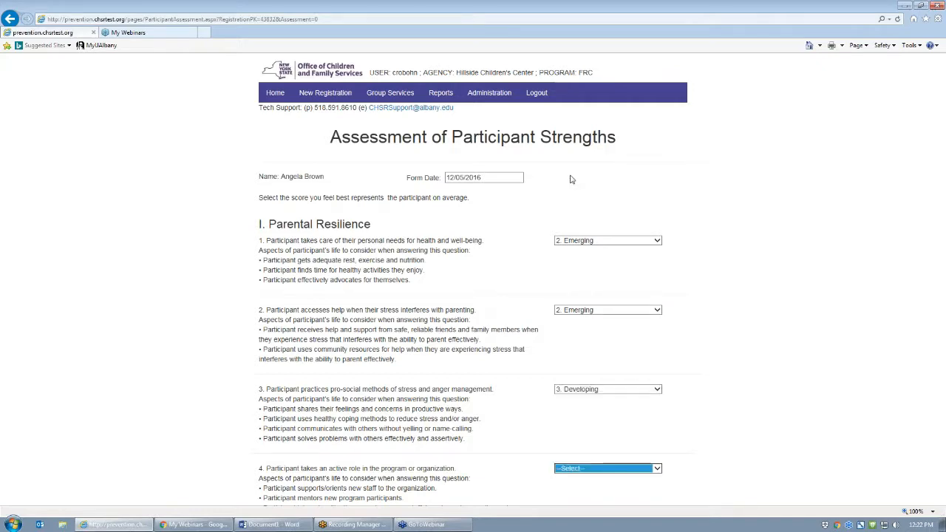
key(3)
key(Tab)
key(Tab)
key(1)
key(Tab)
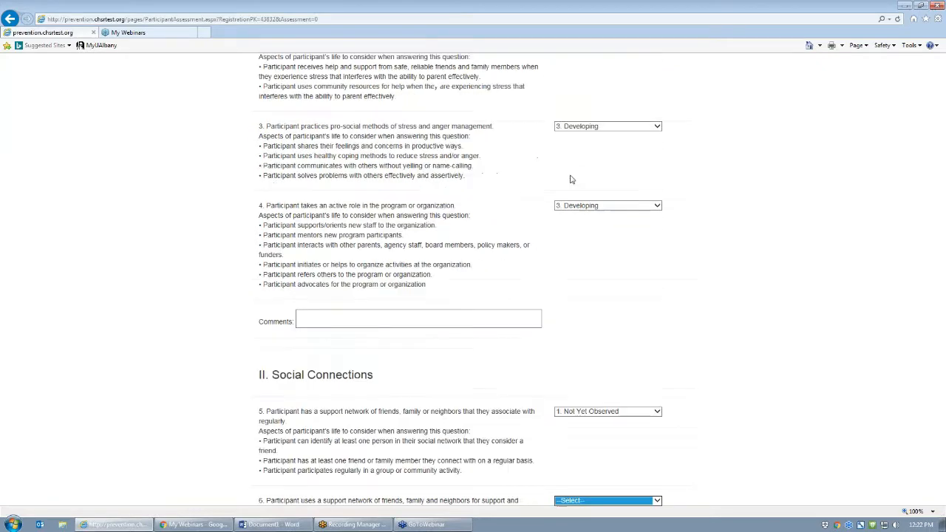
key(2)
key(Tab)
key(Tab)
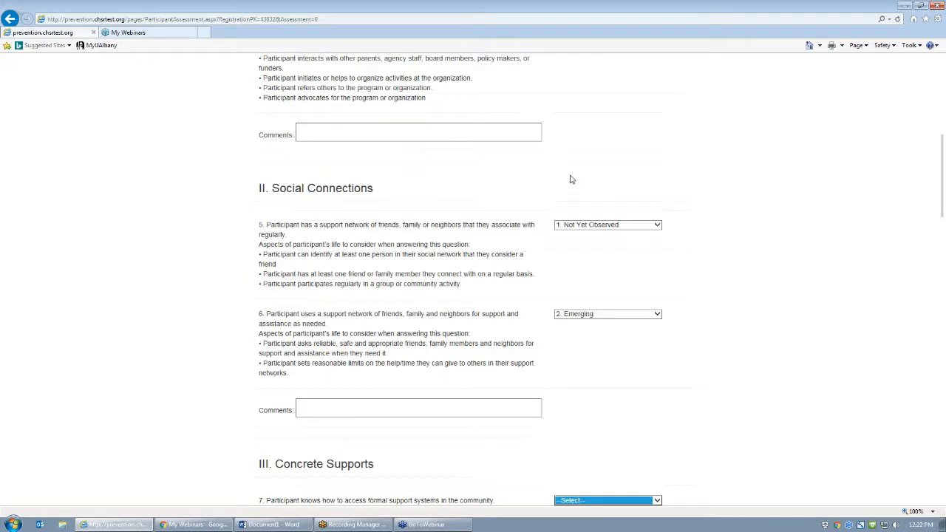
key(1)
key(Tab)
key(2)
key(Tab)
key(Tab)
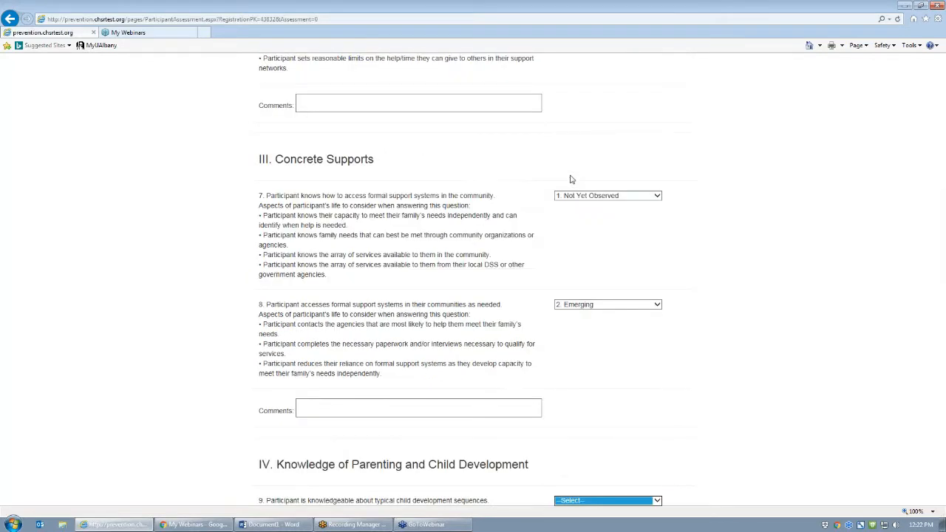
key(3)
- Score questions 10–19 as 2, 2, 3, 1, 1, 2, 2, 1, 2, 2, leaving comments empty, and submit
key(Tab)
key(2)
key(Tab)
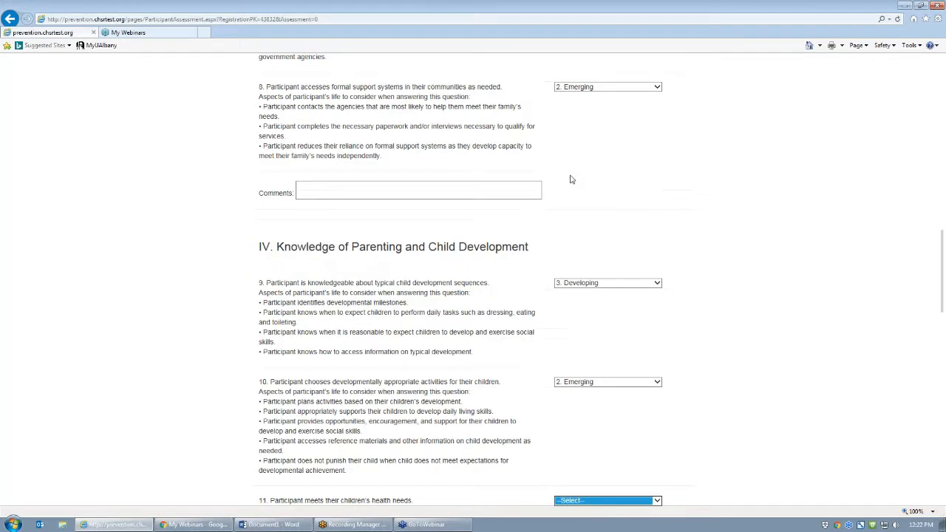
key(2)
key(Tab)
key(3)
key(Tab)
key(1)
key(Tab)
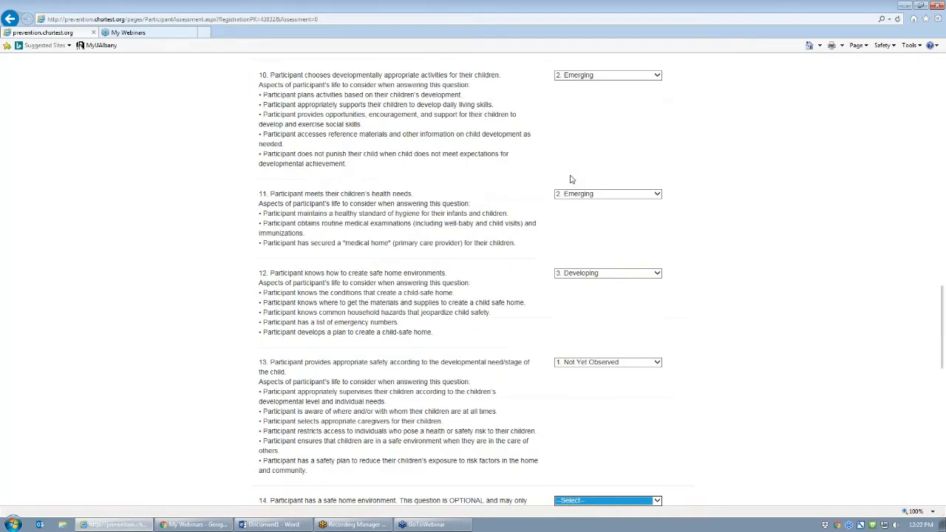
key(1)
key(Tab)
key(2)
key(Tab)
key(2)
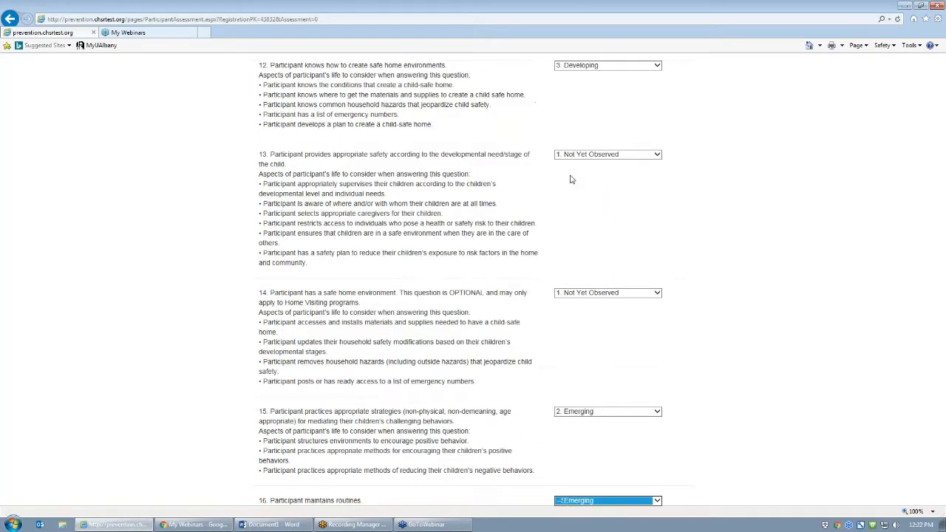
key(Tab)
key(1)
key(Tab)
key(Tab)
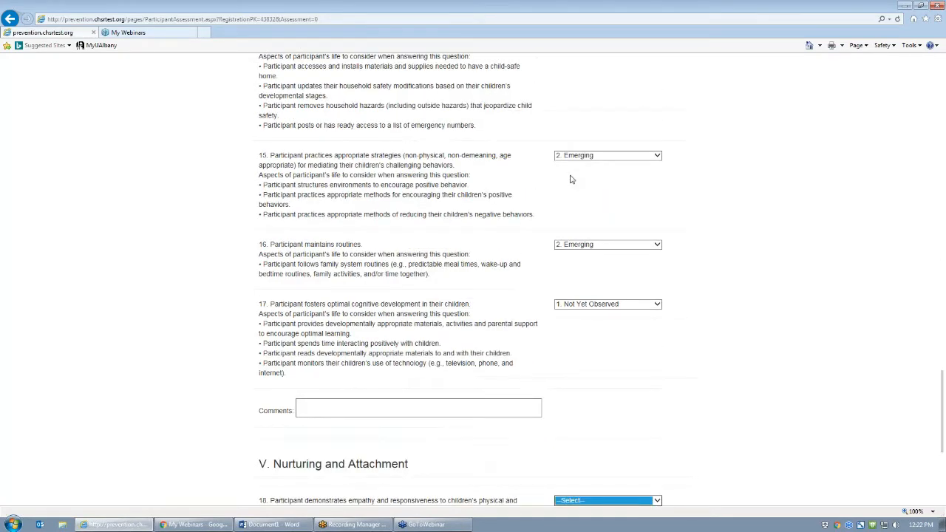
key(2)
key(Tab)
key(2)
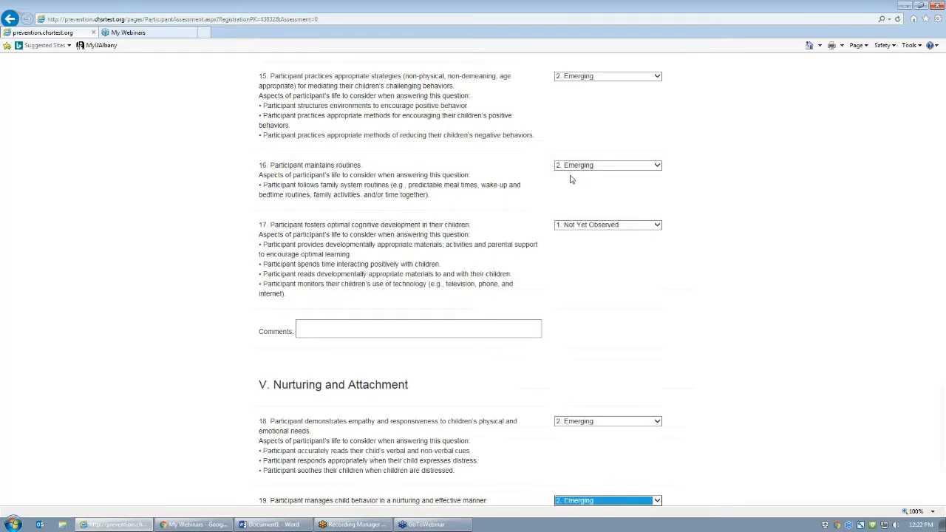
key(Tab)
key(Tab)
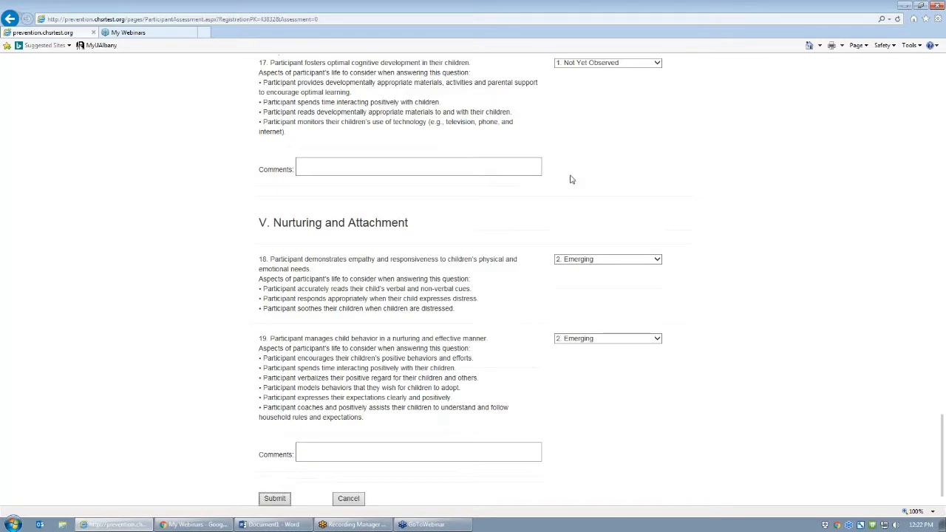
click(275, 500)
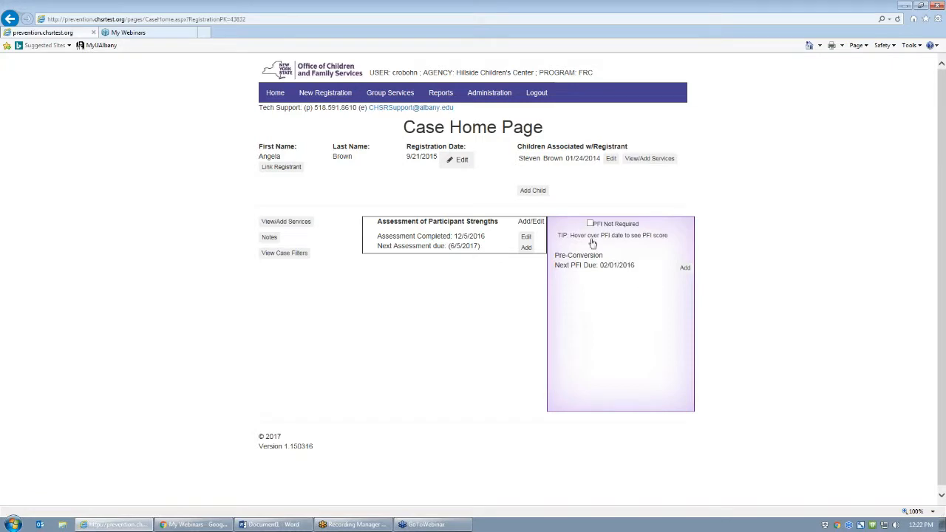
- Add a PFI post-test dated 01/21/2017 with language 1. English
click(685, 269)
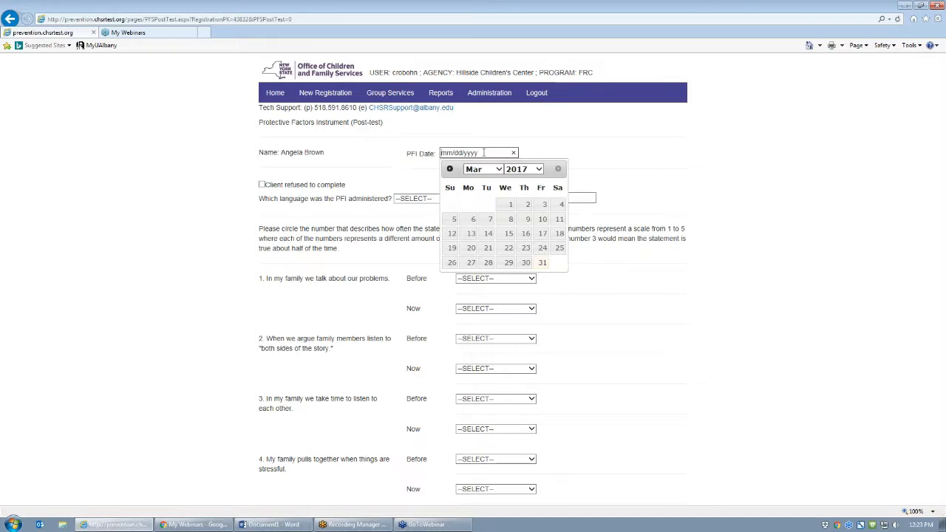
text(01/21/2017)
key(Tab)
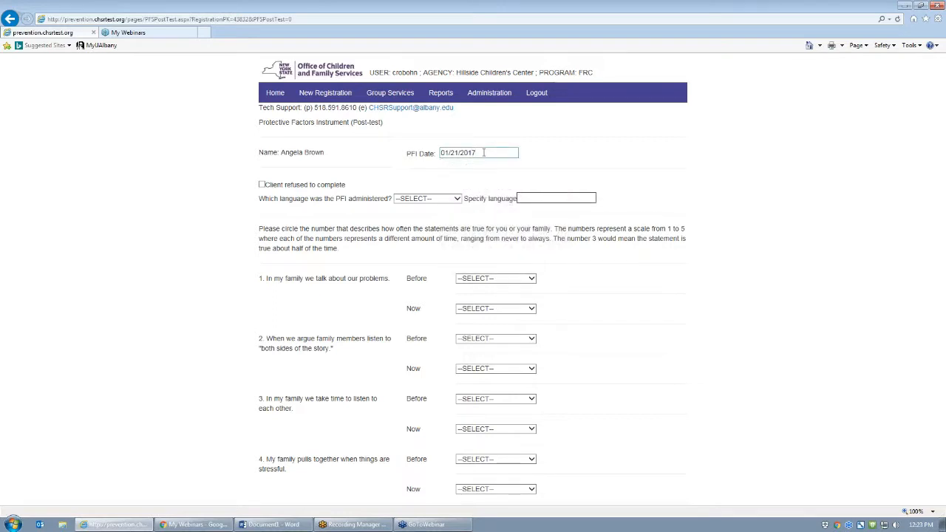
click(428, 200)
click(417, 212)
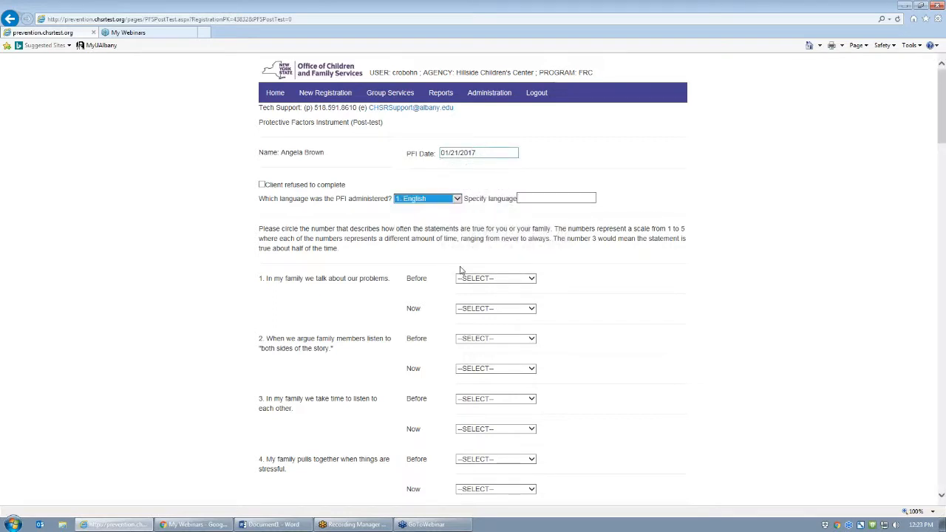
- Rate questions 1–5 Before/Now: 2/4, 3/4, 3/4, 3/4, 2/4
click(466, 280)
key(Tab)
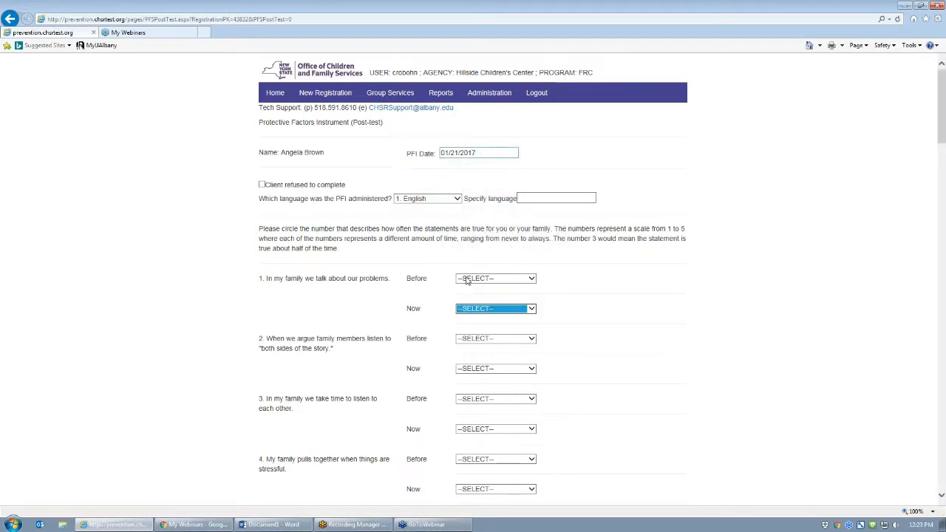
key(shift+Tab)
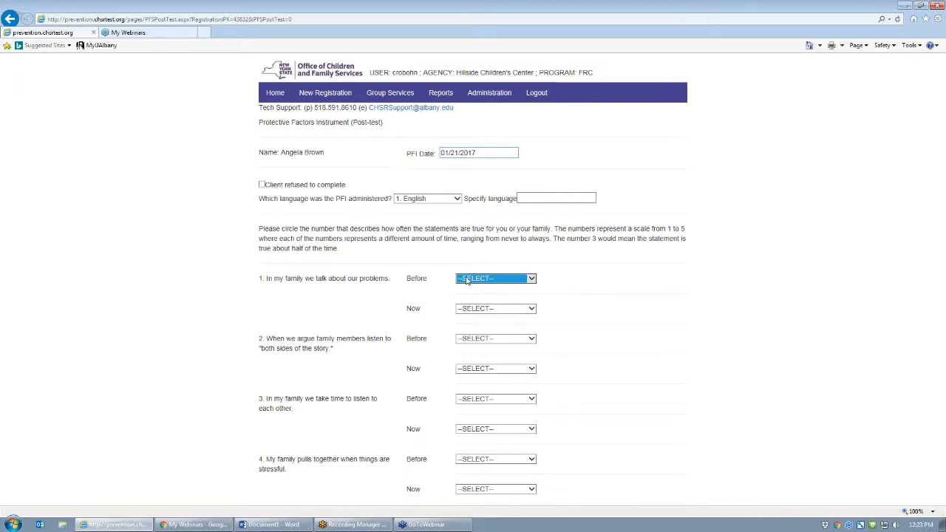
key(2)
key(Tab)
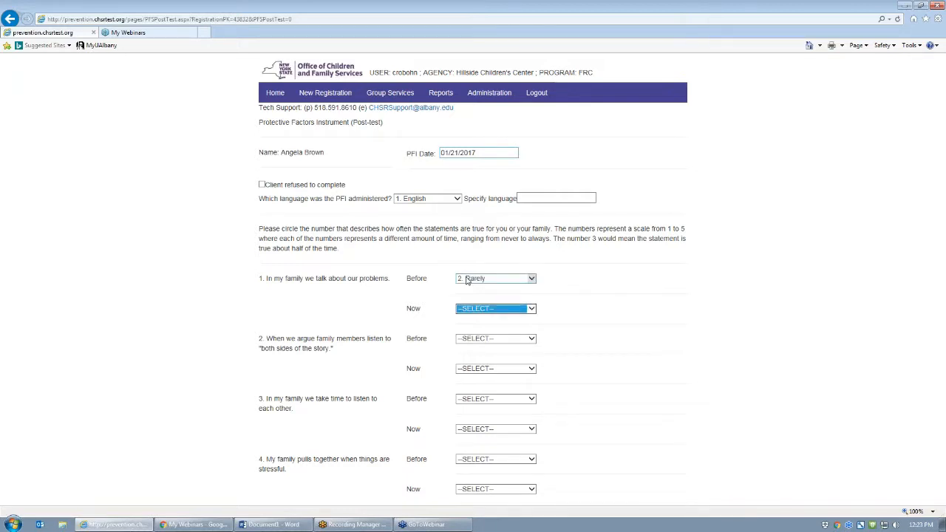
key(4)
key(Tab)
key(3)
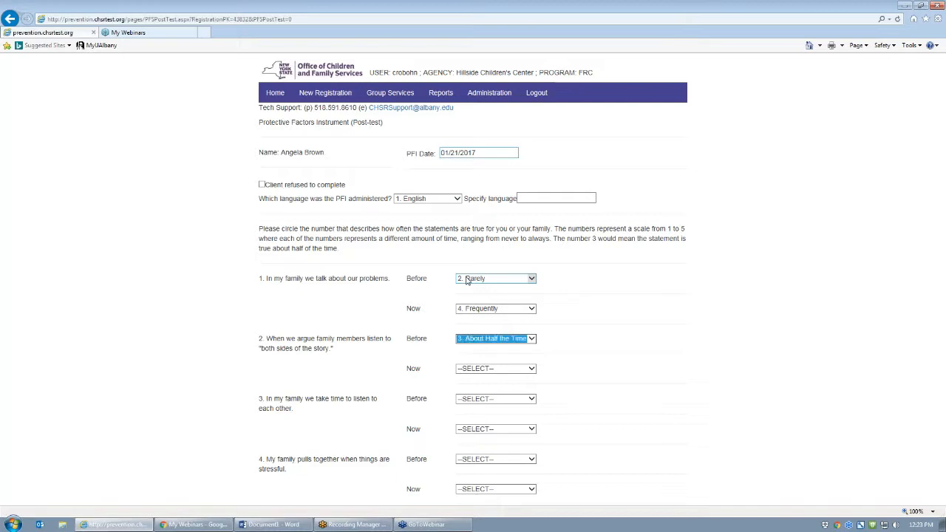
key(Tab)
key(4)
key(Tab)
key(3)
key(Tab)
key(4)
key(Tab)
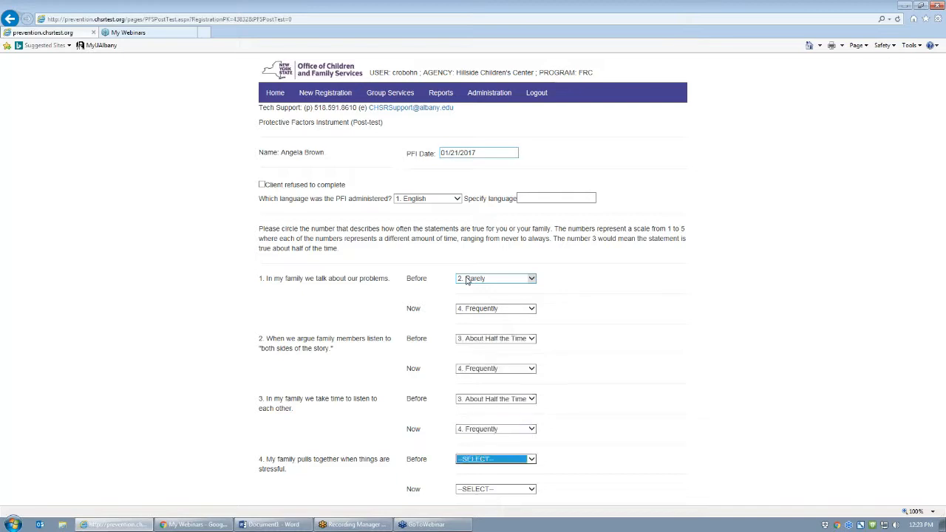
key(3)
key(Tab)
key(4)
key(Tab)
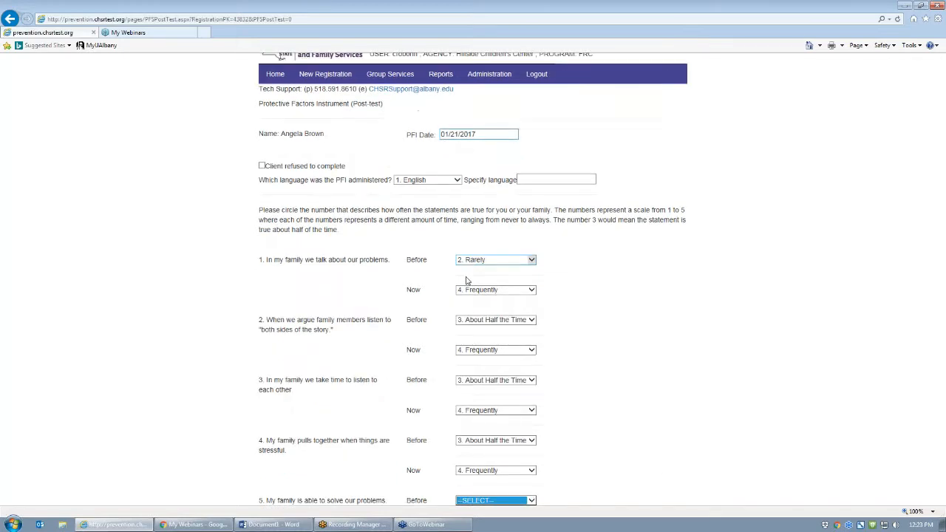
key(2)
key(Tab)
key(4)
key(Tab)
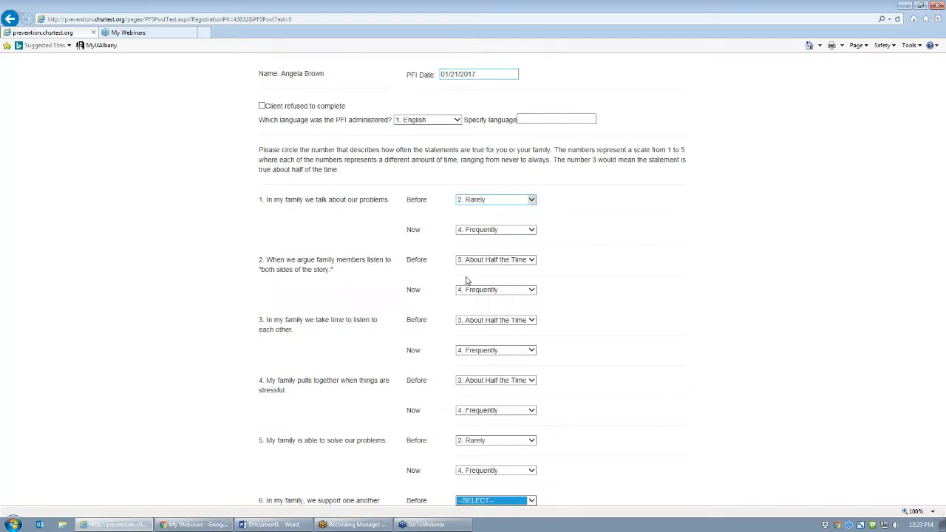
- Rate questions 6–9 Before/Now: 2/4, 3/4, 4/4, 3/4
key(2)
key(Tab)
key(4)
key(Tab)
key(3)
key(Tab)
key(4)
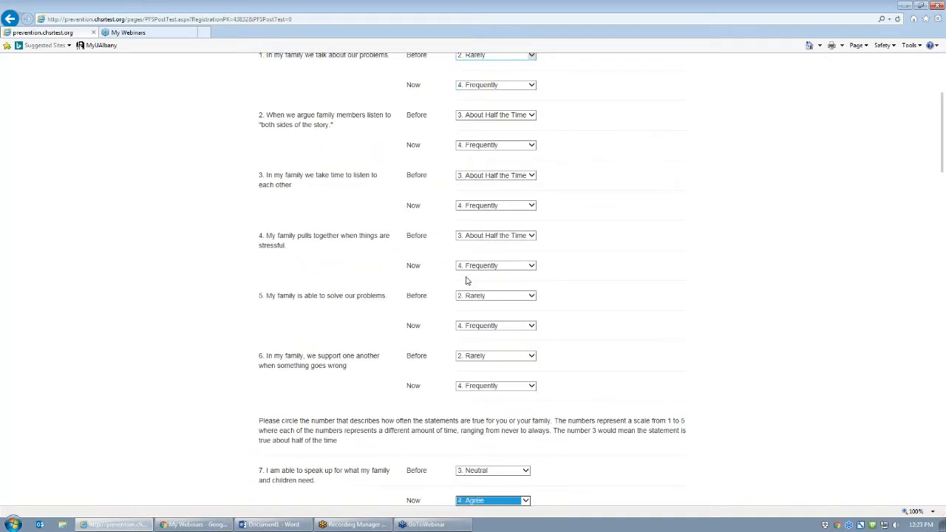
key(Tab)
key(4)
key(Tab)
key(4)
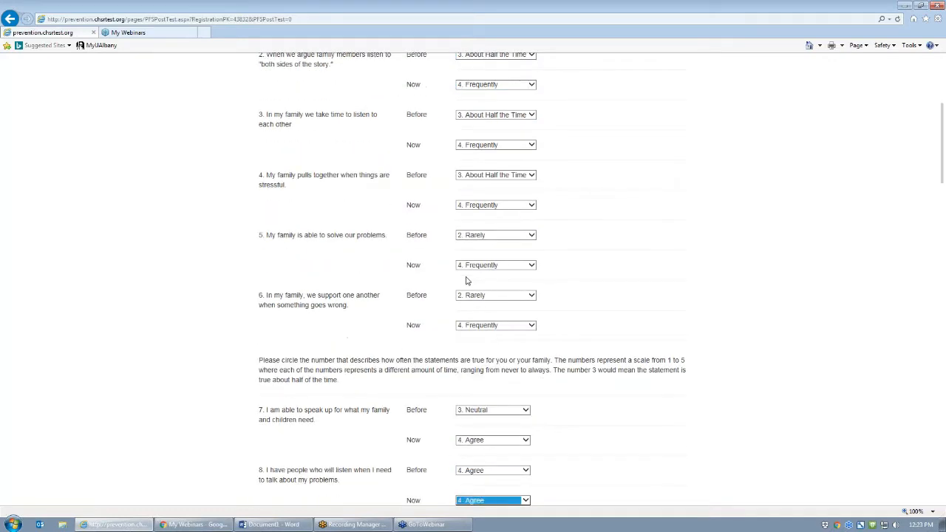
key(Tab)
key(3)
key(Tab)
key(4)
key(Tab)
- Rate questions 10–14 Before/Now: 3/5, 2/4, 4/4, 3/4, 4/5
key(3)
key(Tab)
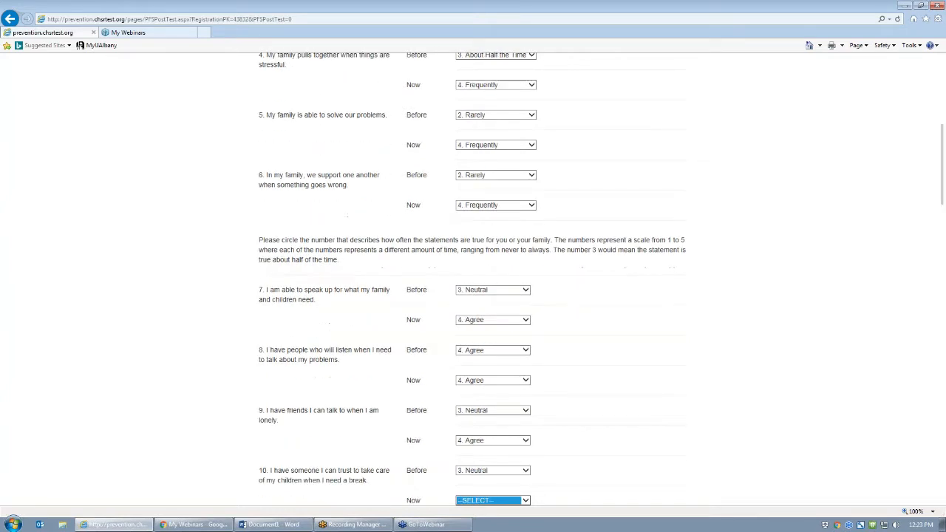
key(5)
key(Tab)
key(2)
key(Tab)
key(4)
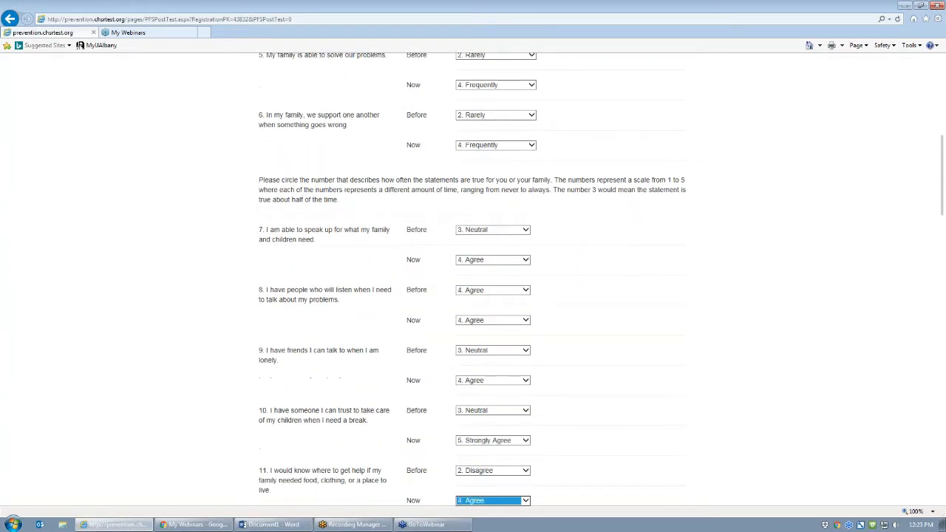
key(Tab)
key(4)
key(Tab)
key(4)
key(Tab)
key(3)
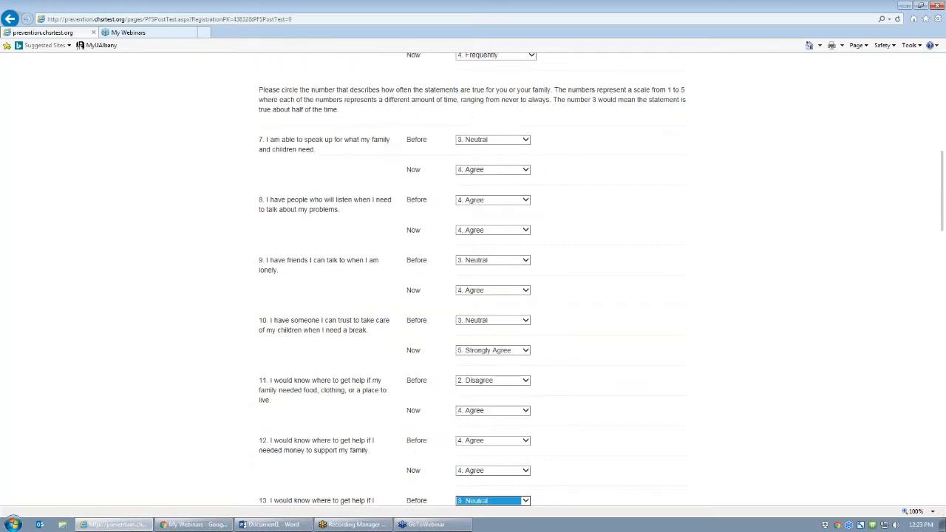
key(Tab)
key(4)
key(Tab)
key(4)
key(Tab)
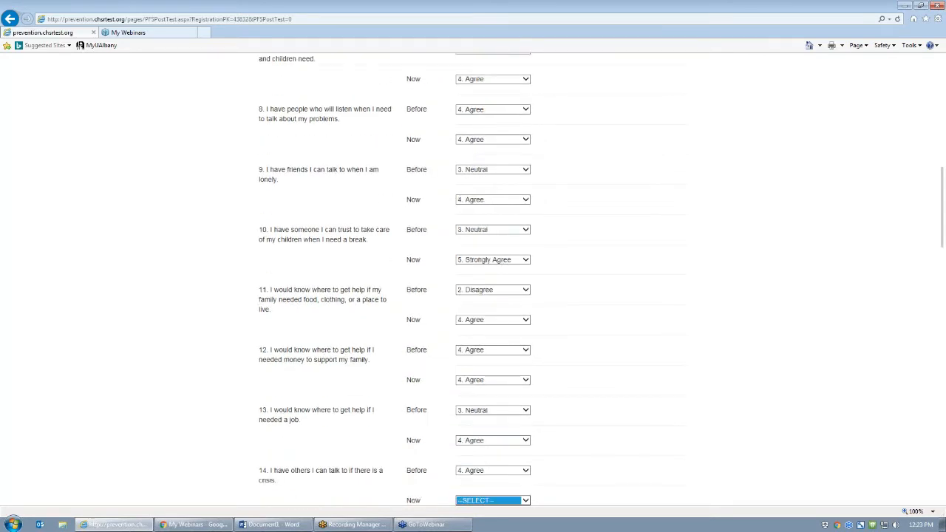
key(5)
key(Tab)
key(Tab)
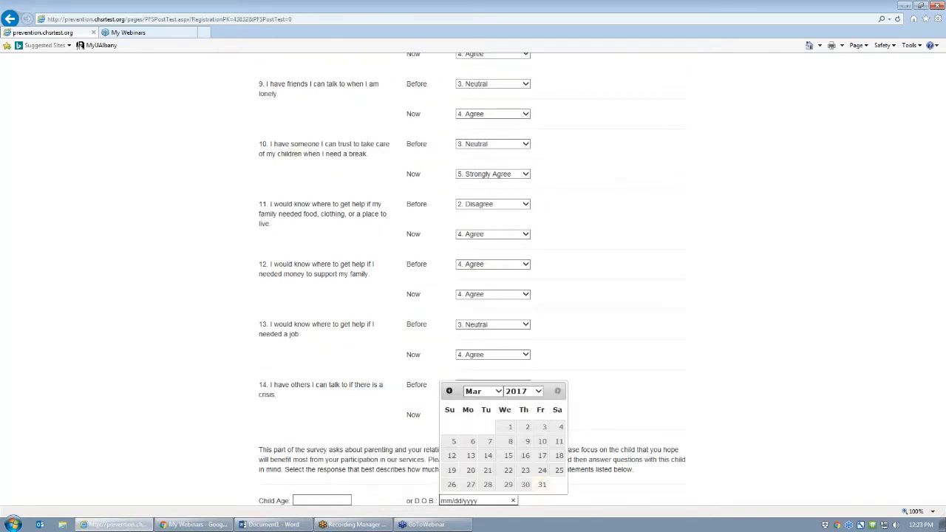
- Rate question 15 Strongly Agree before and now, and questions 16–17 Neutral before, Agree now
key(Tab)
key(Tab)
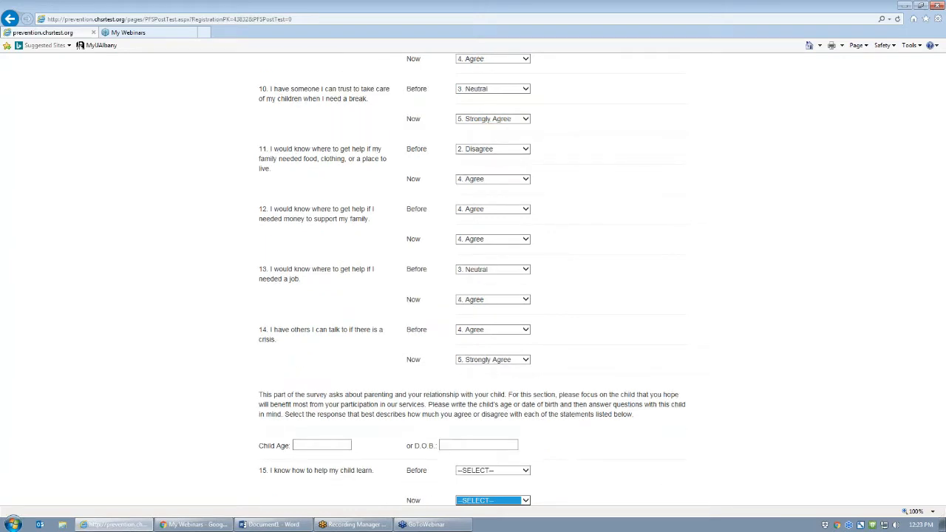
key(shift+Tab)
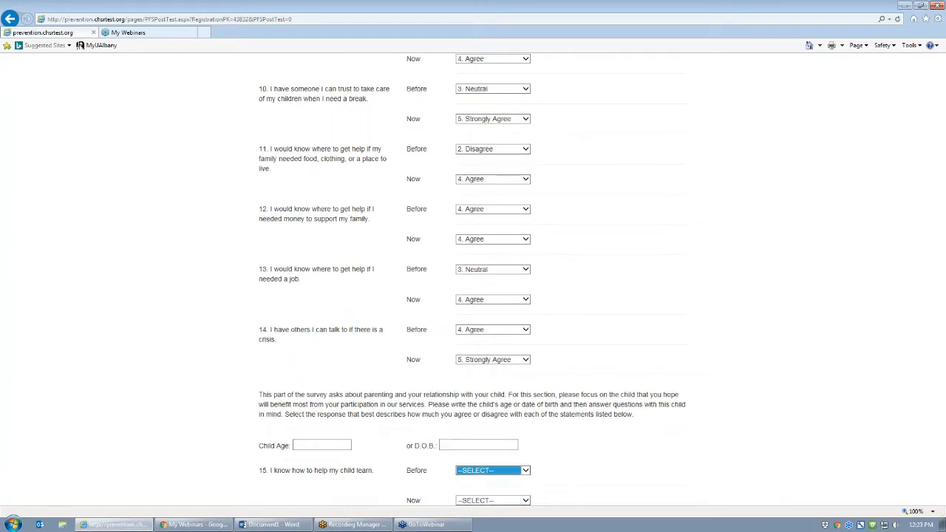
key(5)
key(Tab)
key(5)
key(Tab)
key(3)
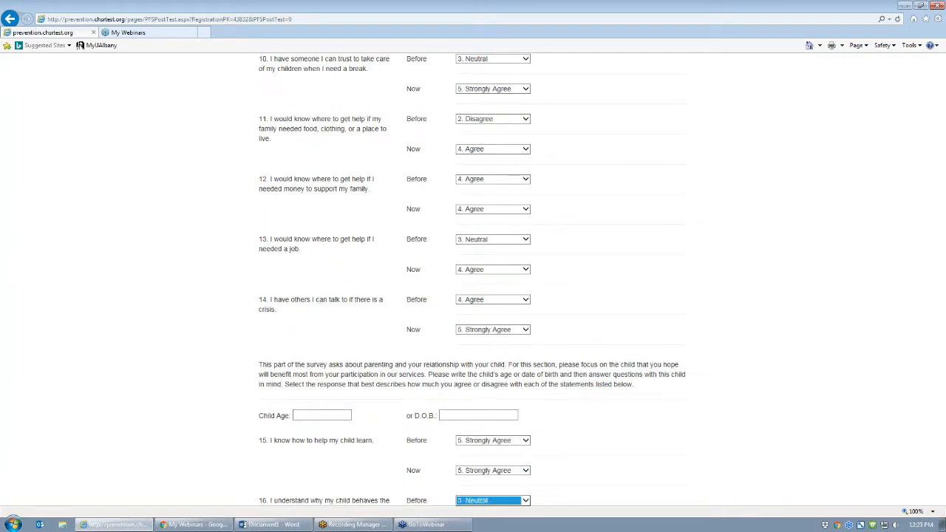
key(Tab)
key(4)
key(Tab)
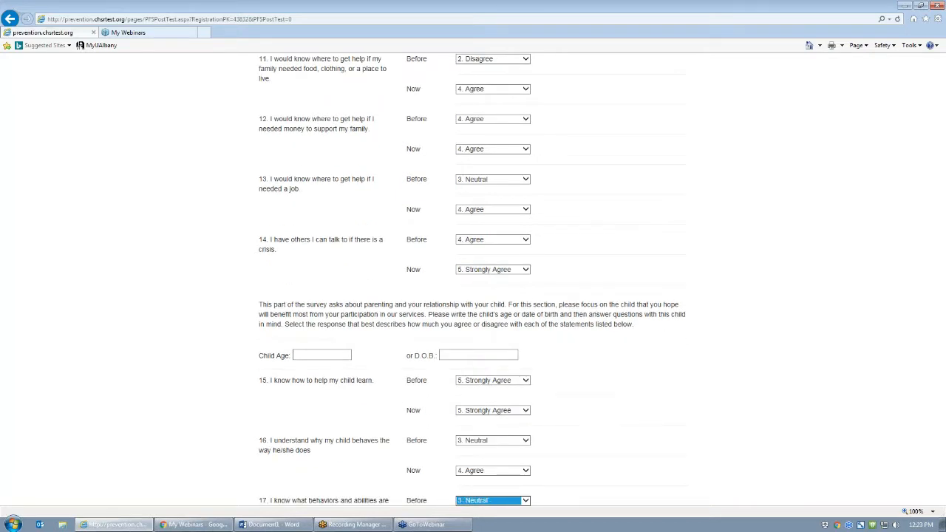
key(Tab)
key(4)
- Rate question 18 Strongly Agree before and now, and question 19 Agree before, Strongly Agree now
key(Tab)
key(5)
key(Tab)
key(5)
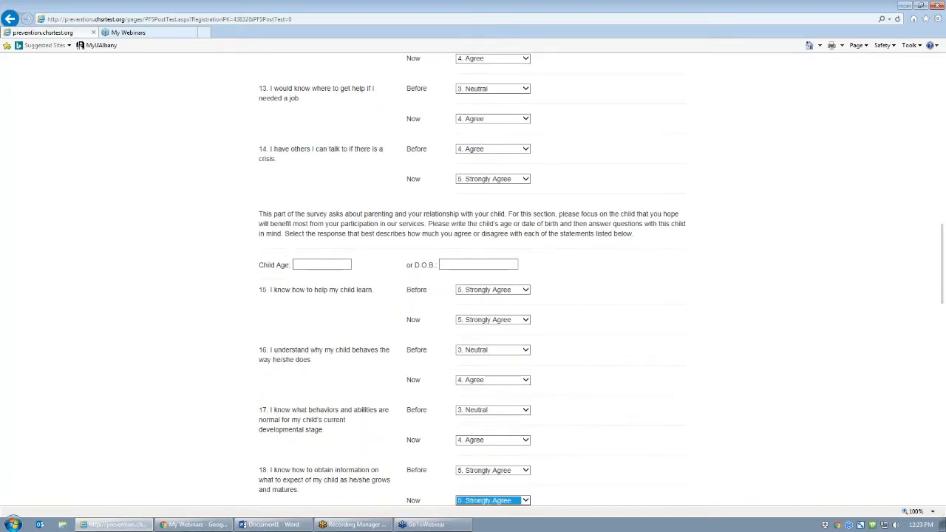
key(Tab)
key(4)
key(Tab)
key(5)
- Rate questions 20 and 22 About Half the Time then Frequently, and question 21 Frequently both times
key(Tab)
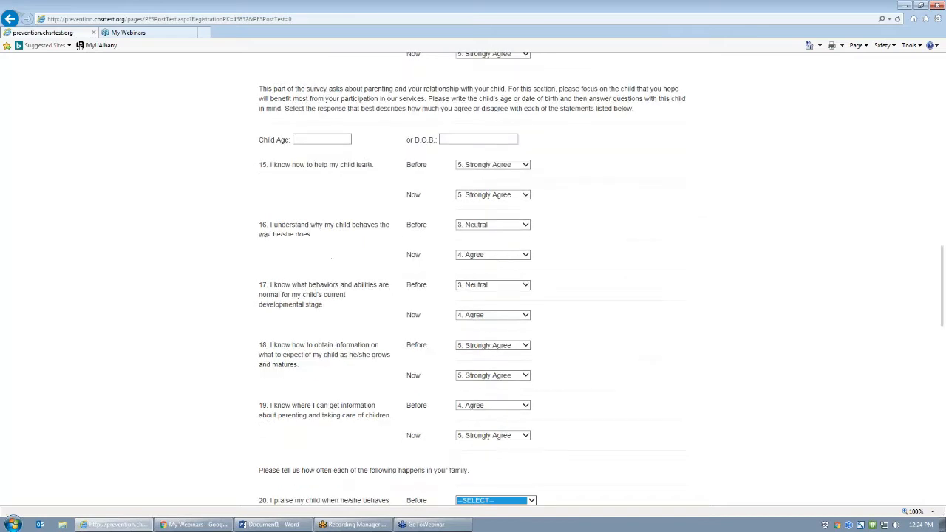
key(3)
key(Tab)
key(4)
key(Tab)
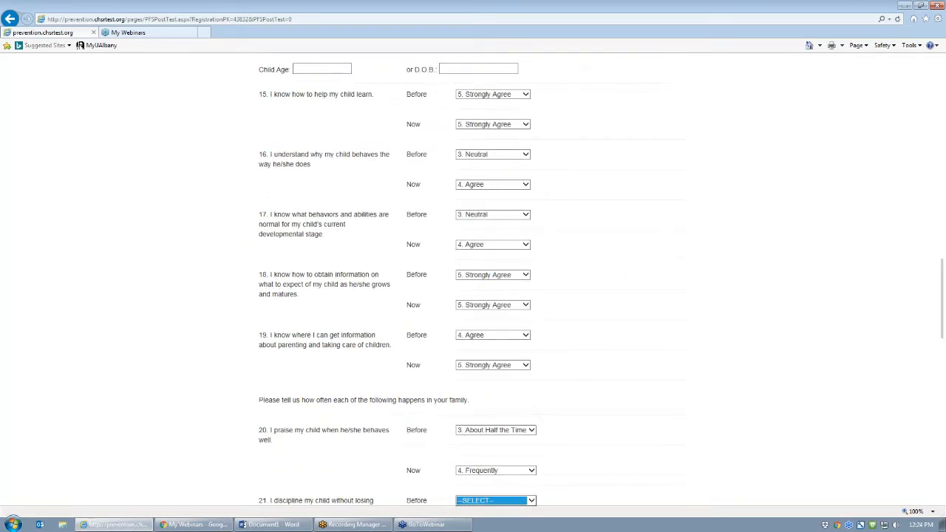
key(4)
key(Tab)
key(4)
key(Tab)
key(3)
key(Tab)
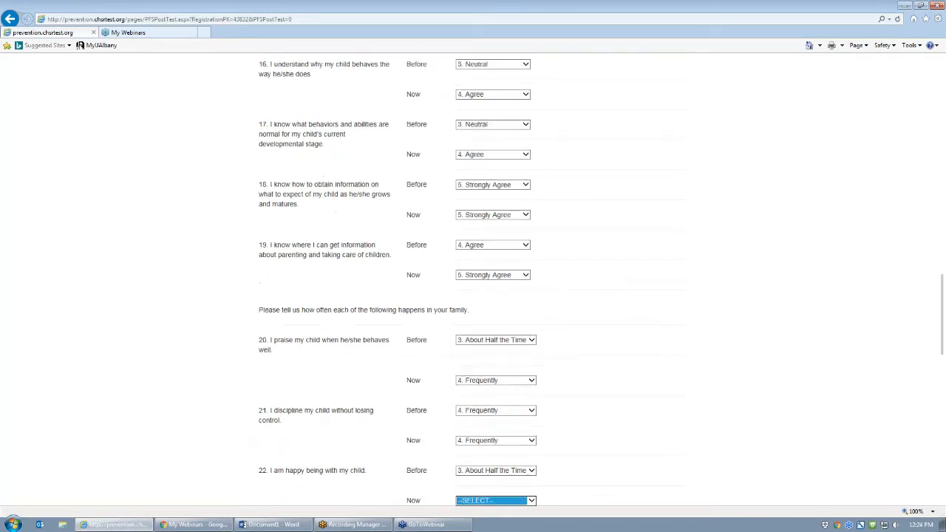
key(4)
- Rate questions 23 and 24 About Half the Time before, Frequently now
key(Tab)
key(3)
key(Tab)
key(4)
key(Tab)
key(3)
key(Tab)
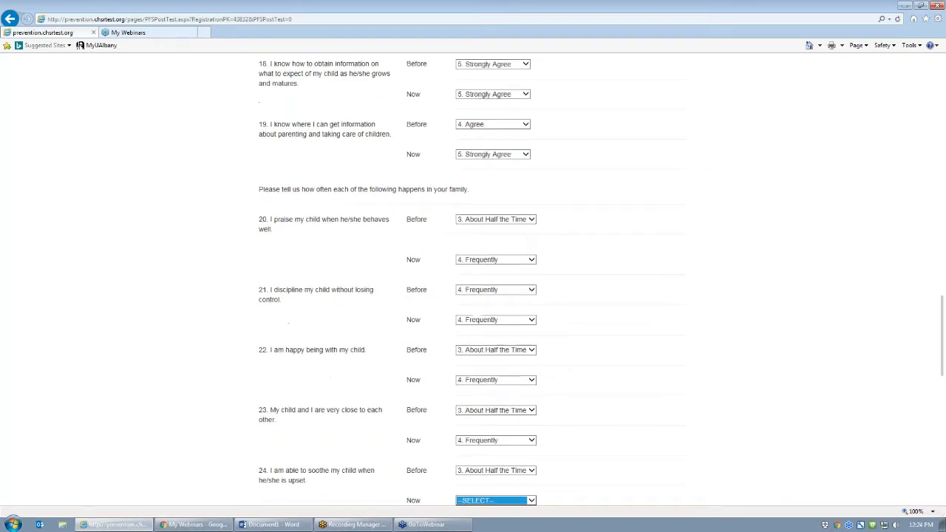
key(4)
- Rate question 25 Frequently, question 26 Always, and question 27 Frequently before, Always now
key(Tab)
key(4)
key(Tab)
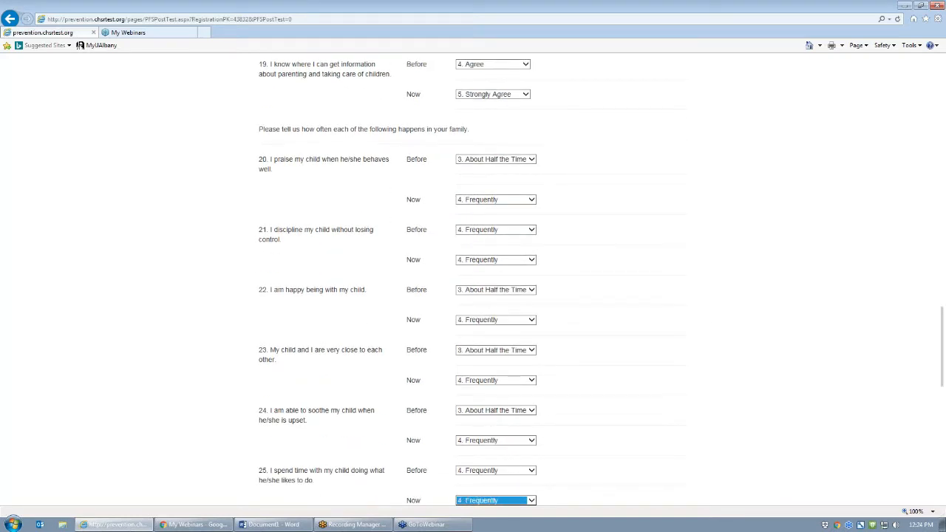
key(4)
key(Tab)
key(5)
key(Tab)
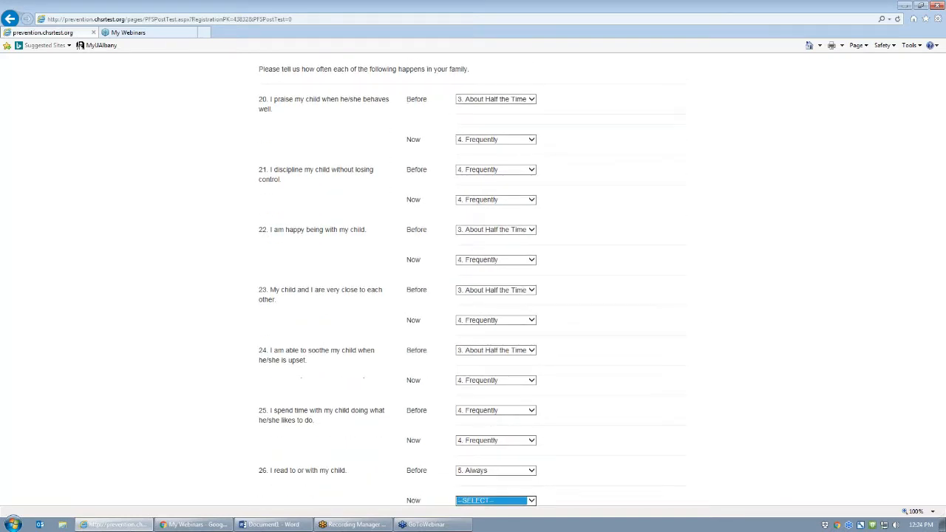
key(5)
key(Tab)
key(4)
key(Tab)
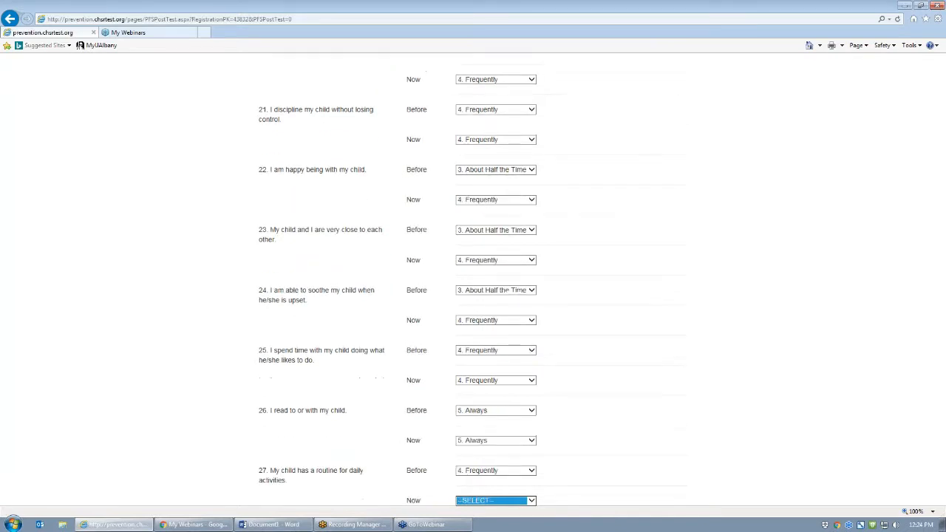
key(5)
key(Tab)
- Rate question 28 About Half the Time then Frequently, and question 29 About Half the Time then Always
key(3)
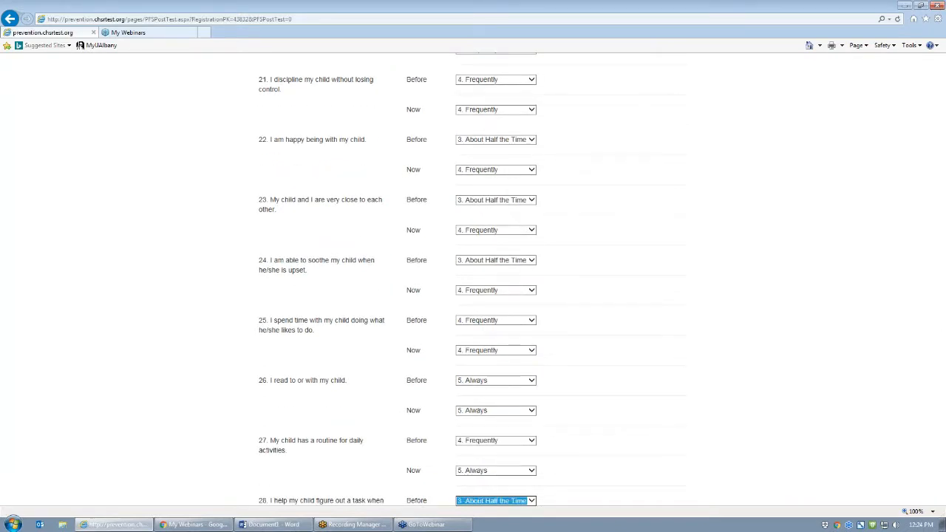
key(Tab)
key(4)
key(Tab)
key(3)
key(Tab)
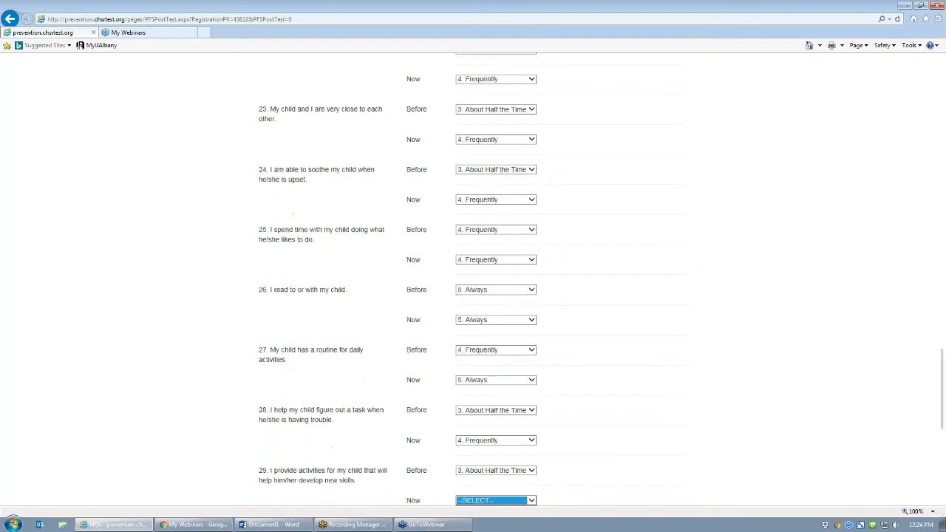
key(5)
key(Tab)
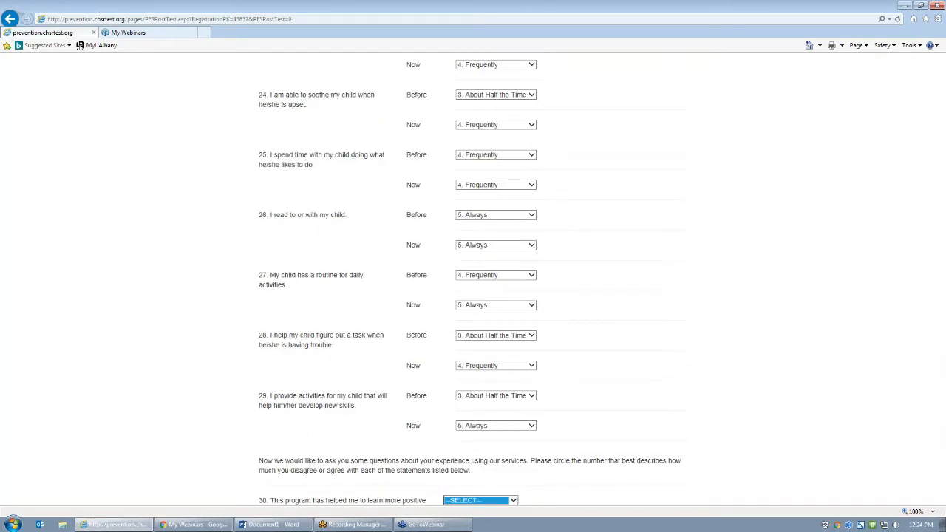
- Answer questions 30 through 33 with 5. Strongly Agree
key(5)
key(Tab)
key(5)
key(Tab)
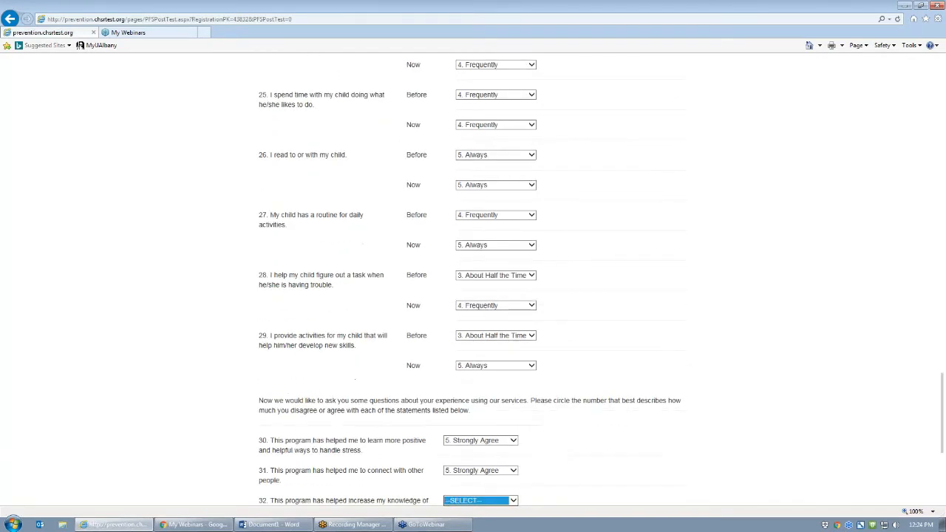
key(5)
key(Tab)
key(5)
- Answer questions 34 through 36 Strongly Agree, leaving the comment boxes empty
key(Tab)
key(5)
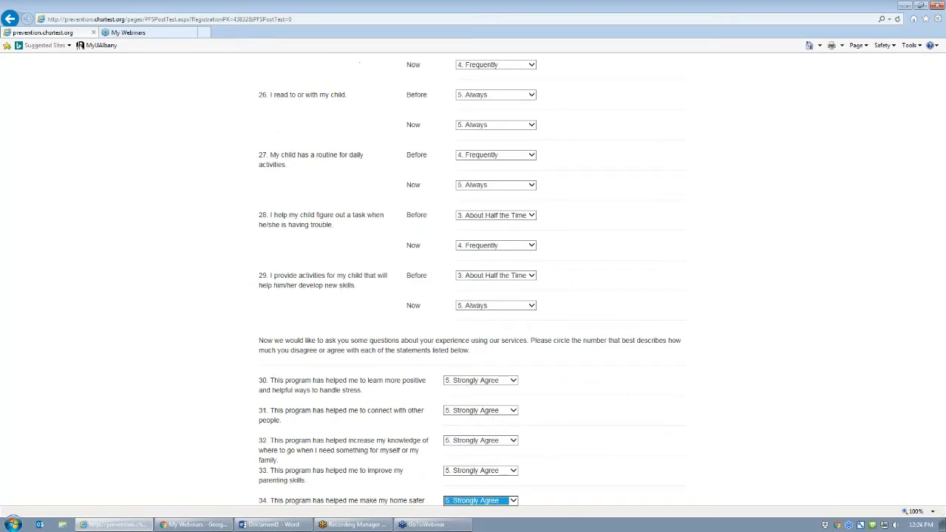
key(Tab)
key(5)
key(Tab)
key(5)
key(Tab)
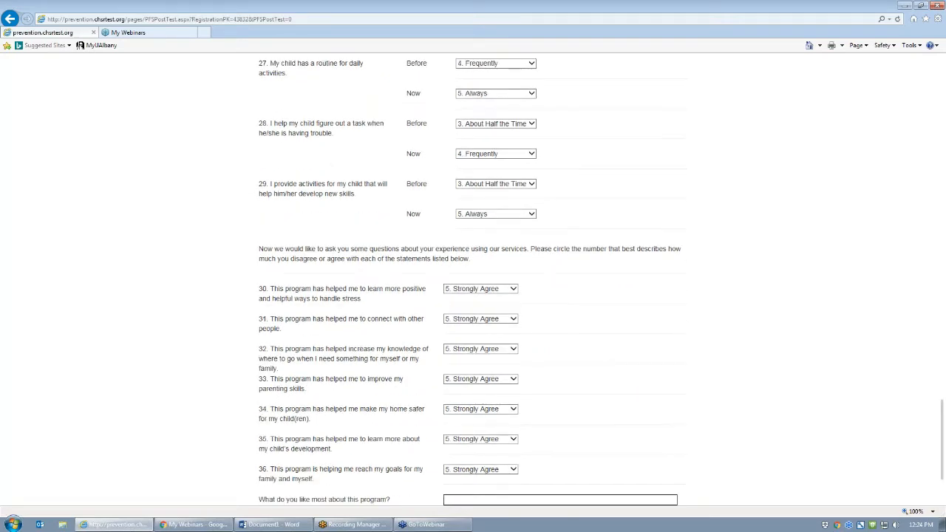
key(Tab)
key(Tab)
key(Tab)
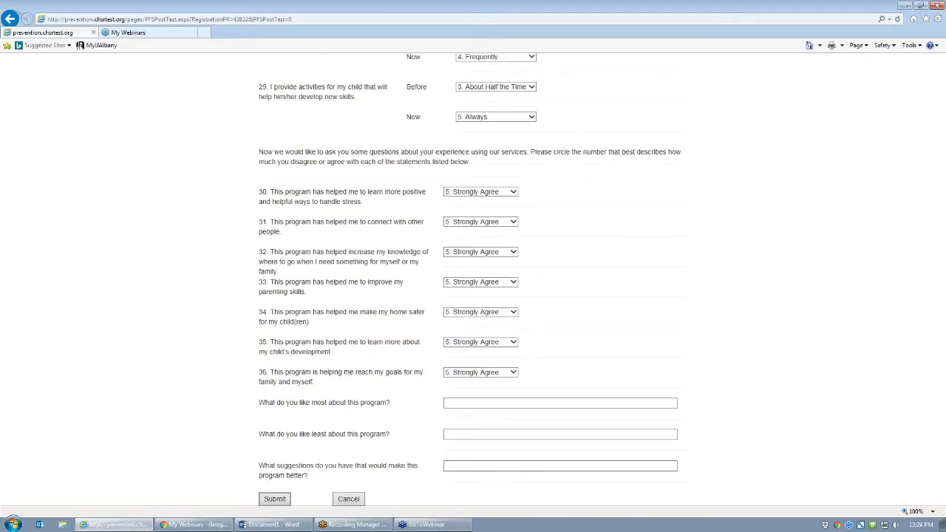
- Submit the PFI post-test so the Case Home Page shows it completed 1/21/2017
click(272, 499)
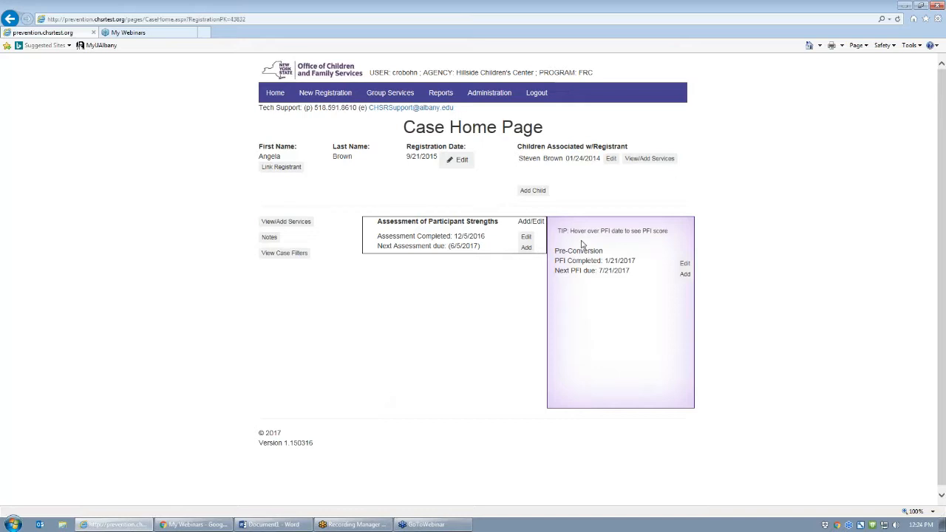
mouse_move(599, 260)
click(276, 96)
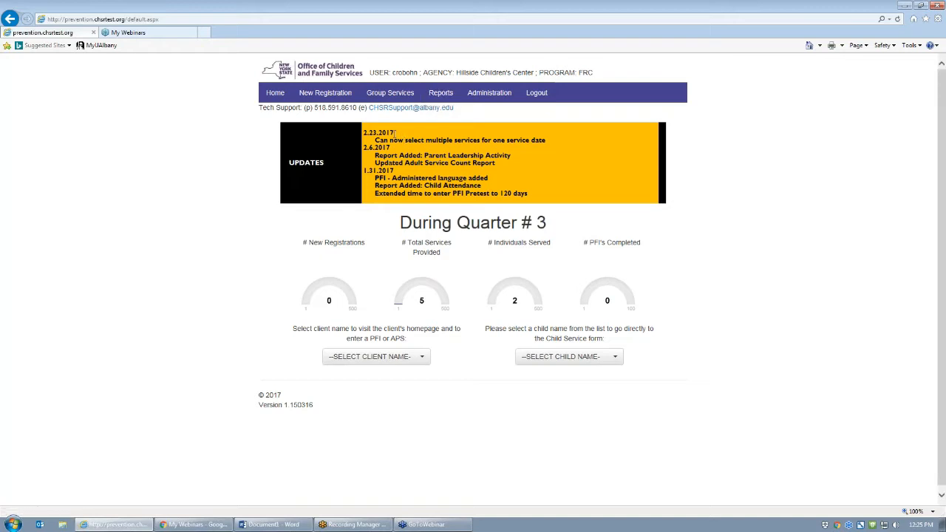
drag(364, 133, 397, 135)
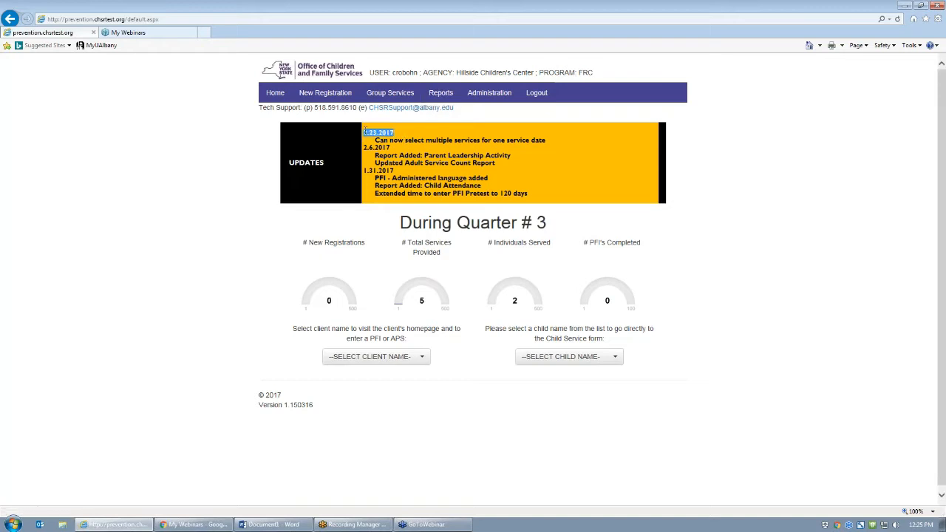
click(567, 141)
drag(547, 144, 376, 139)
click(550, 144)
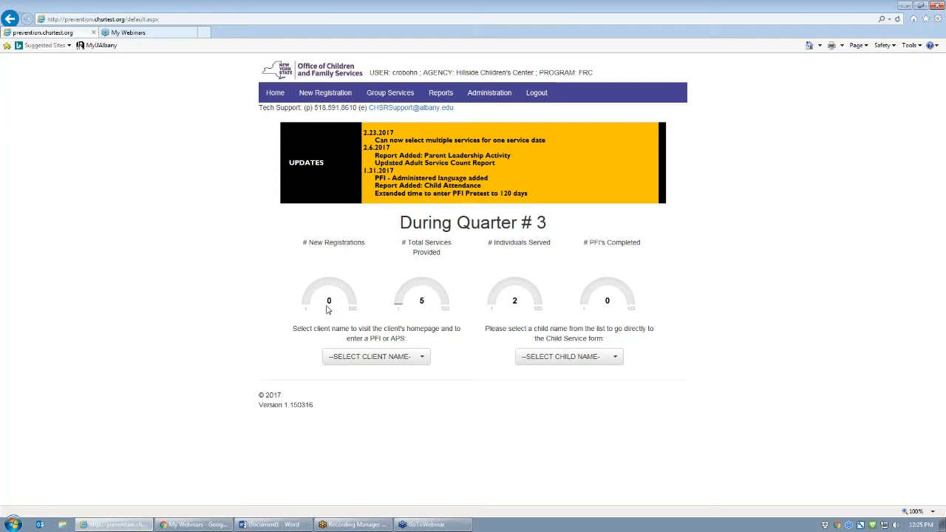
click(367, 357)
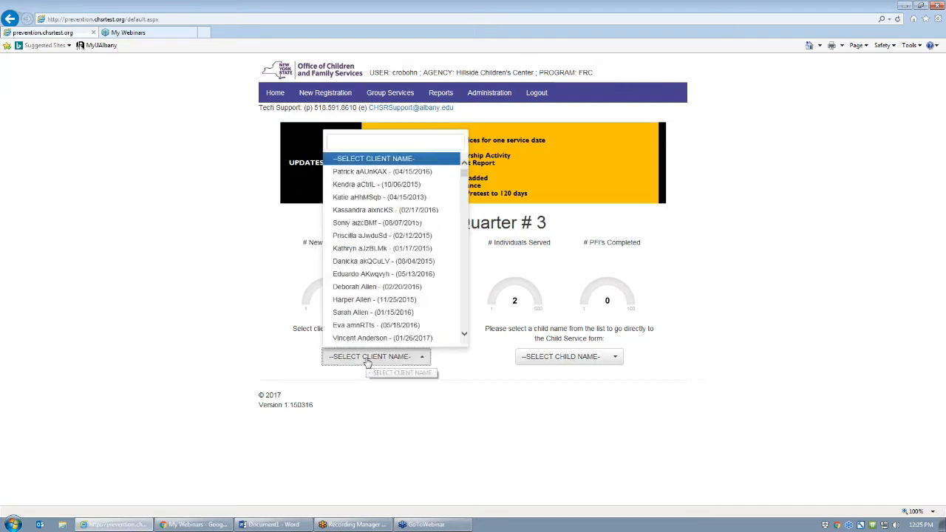
click(371, 142)
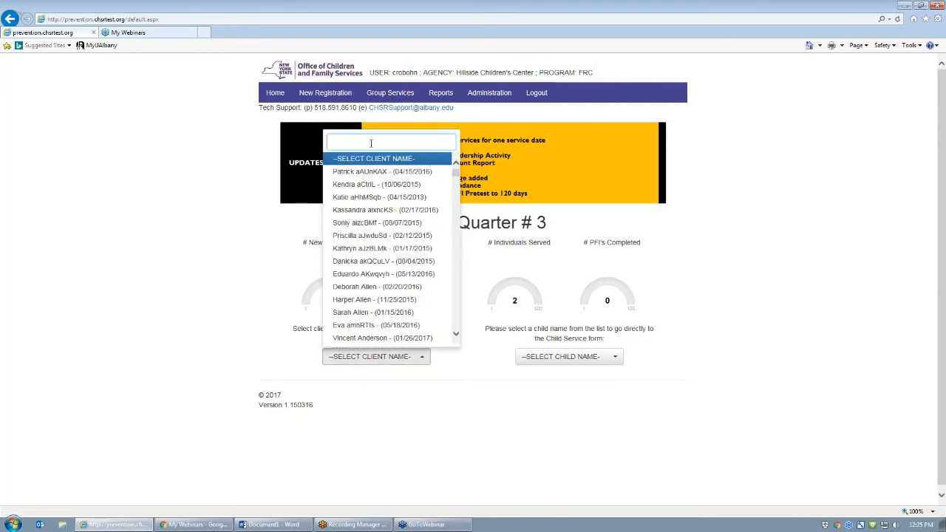
text(Brown)
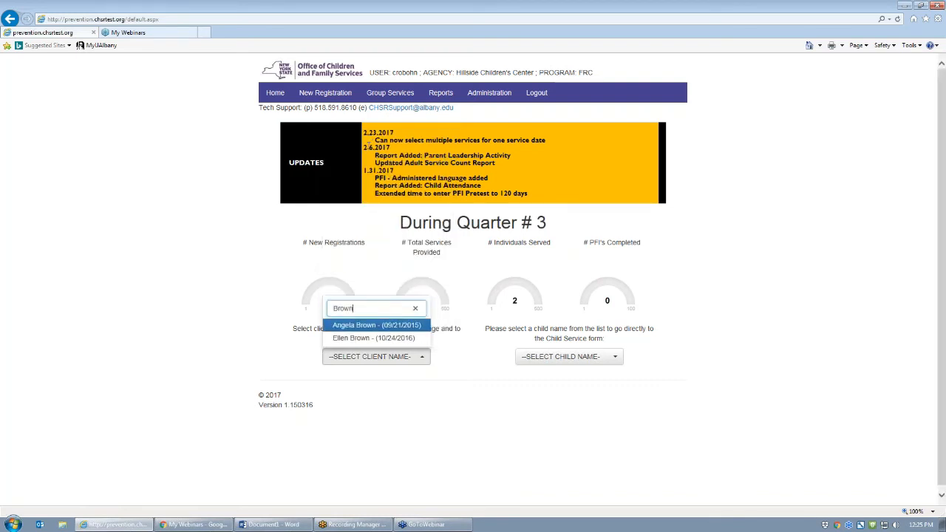
click(354, 327)
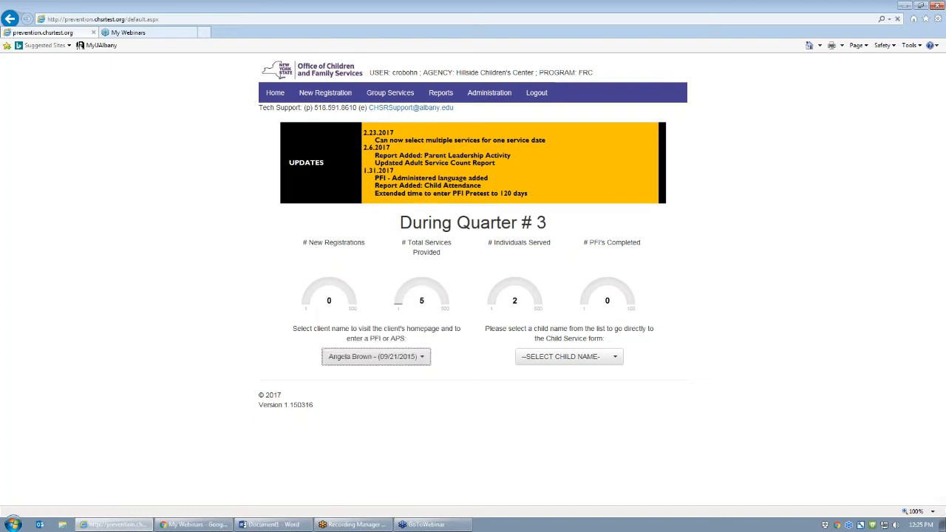